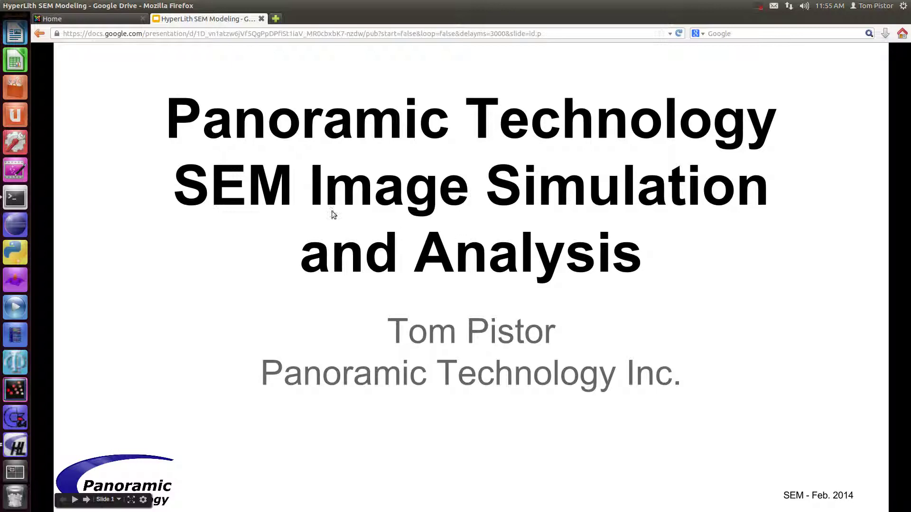
left_click(301, 232)
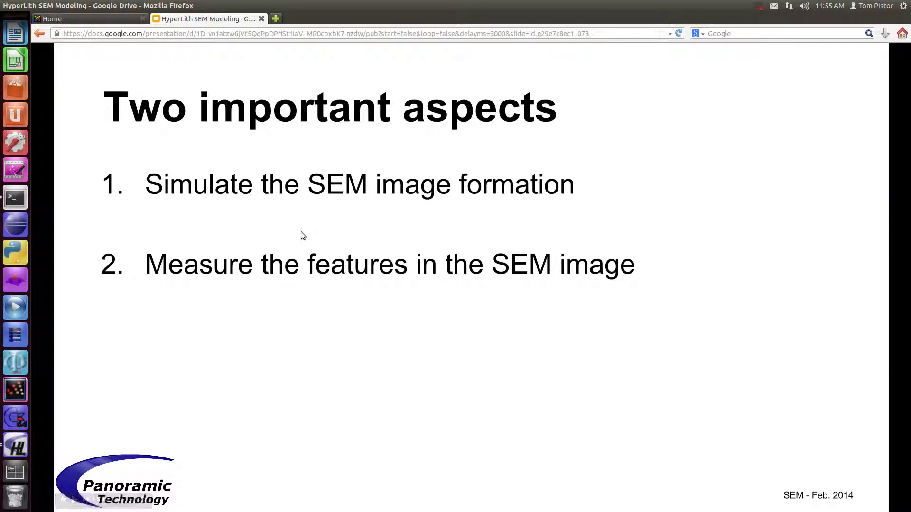
left_click(340, 235)
left_click(340, 235)
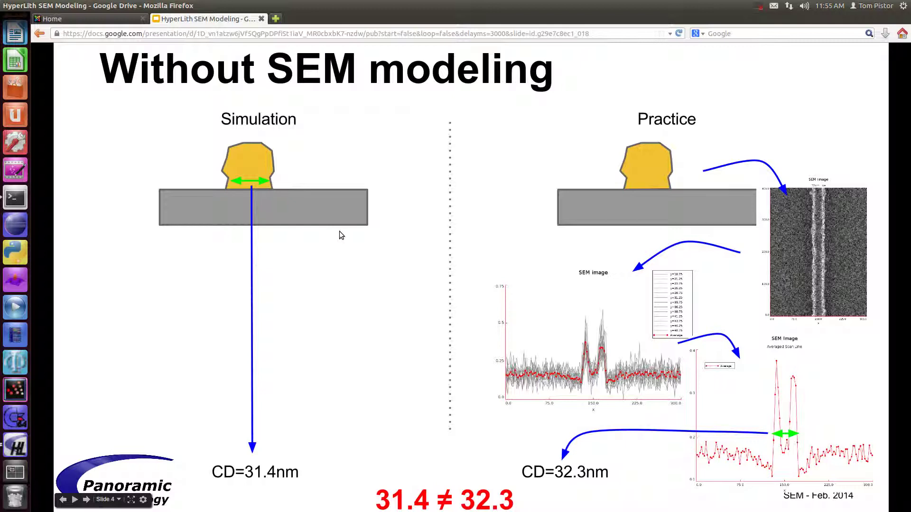
left_click(381, 238)
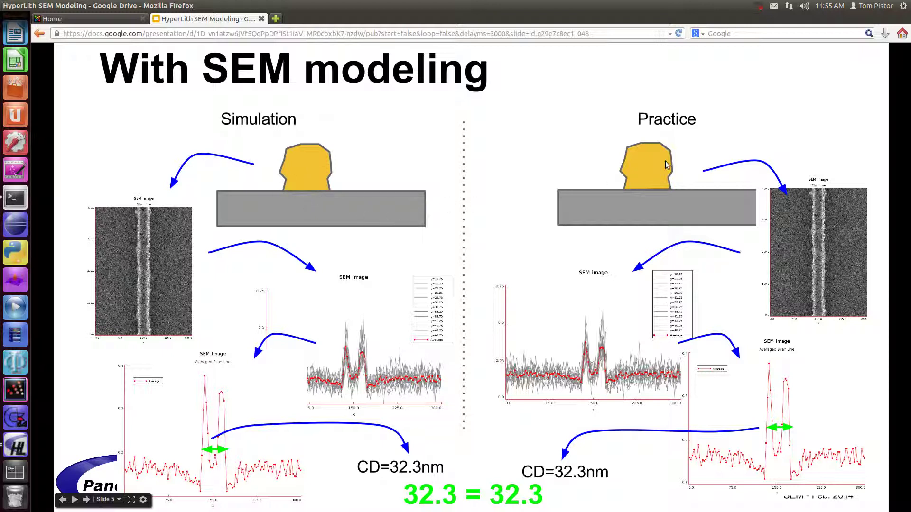
key("Left")
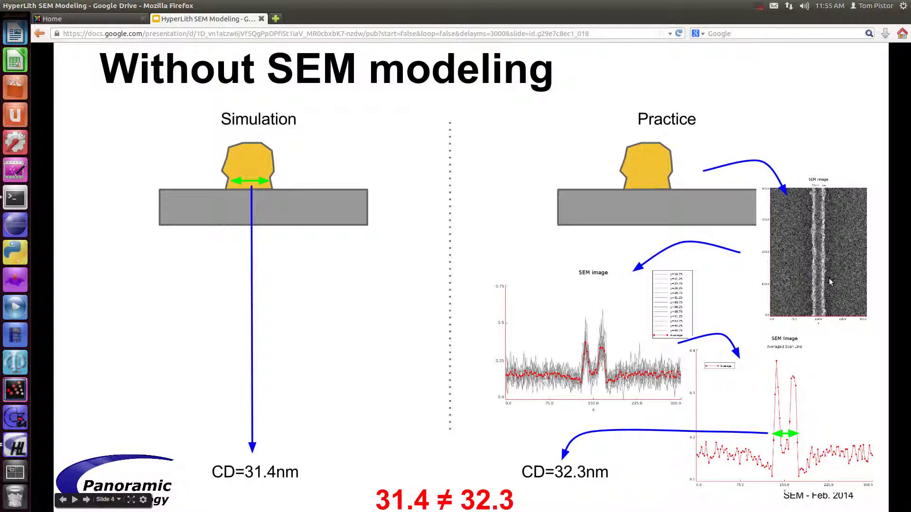
left_click(394, 226)
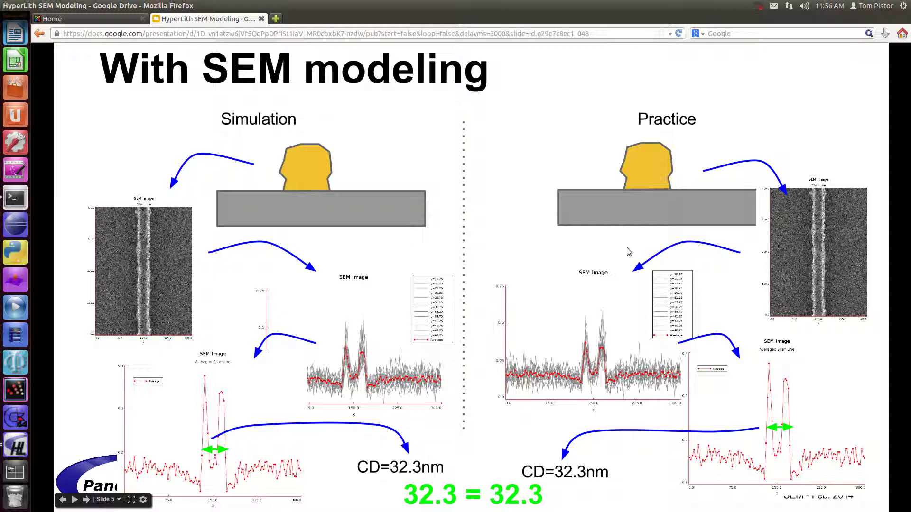
key("Right")
key("Right")
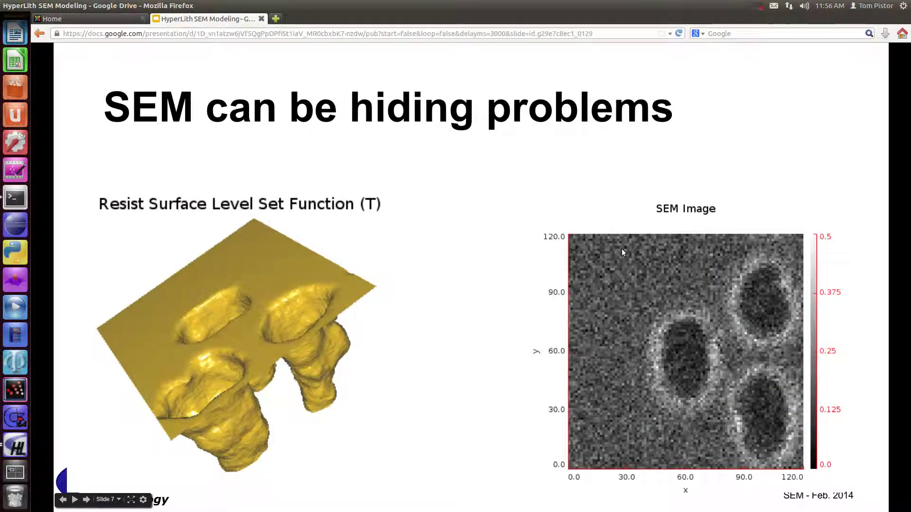
key("Right")
key("Right")
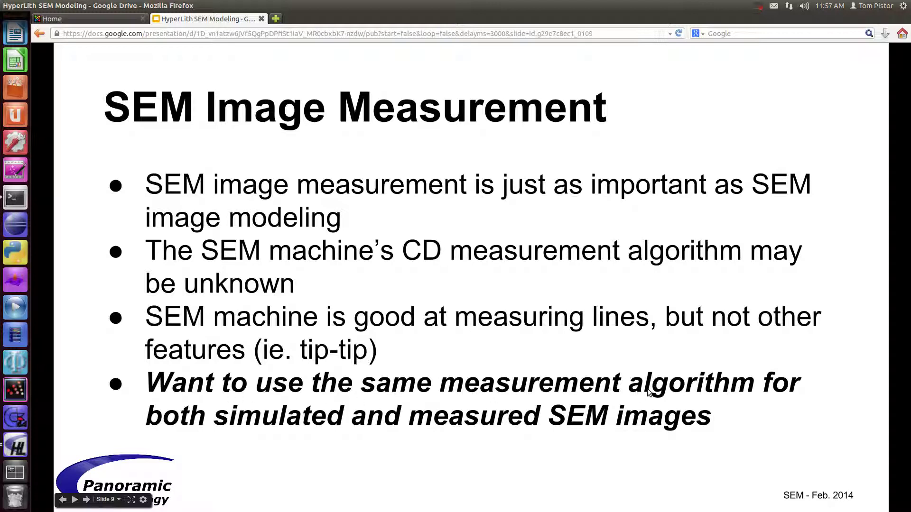
left_click(578, 373)
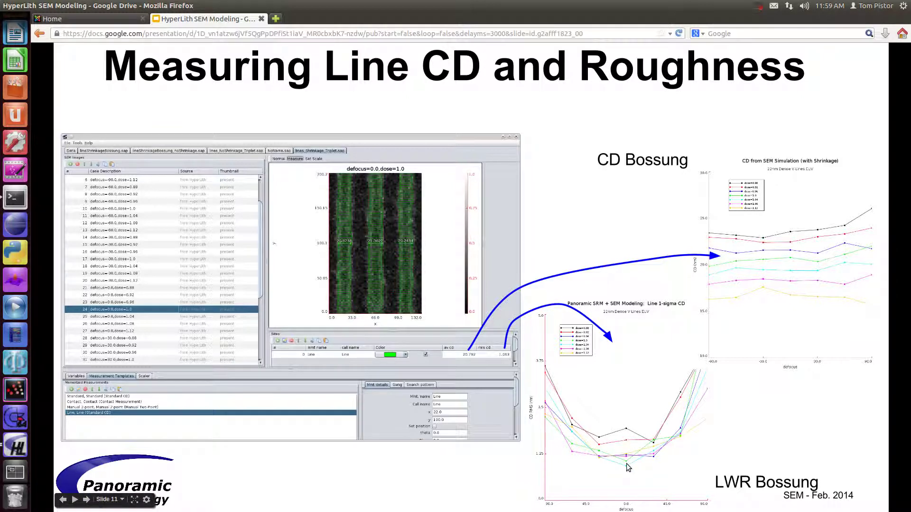
left_click(475, 302)
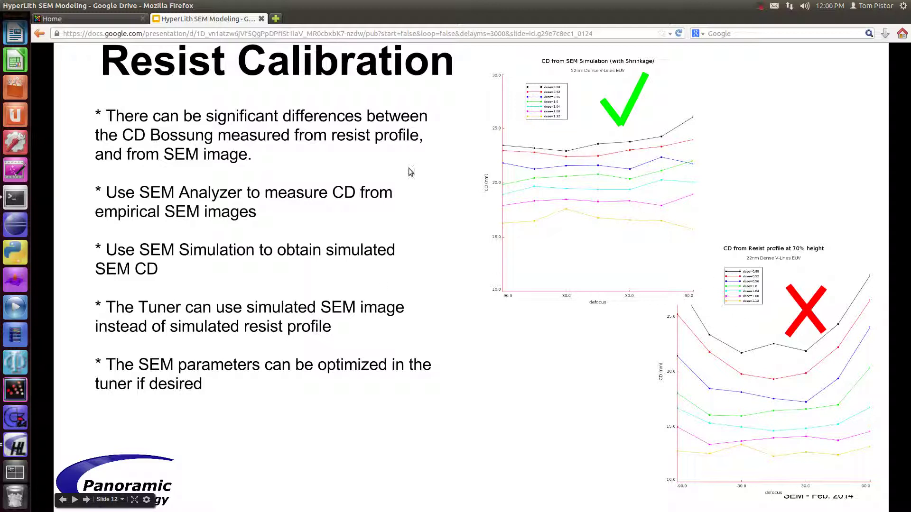
Step: Switch to the HyperLith window with the line-end project and review its mask technology and Line End T mask pattern settings
left_click(27, 445)
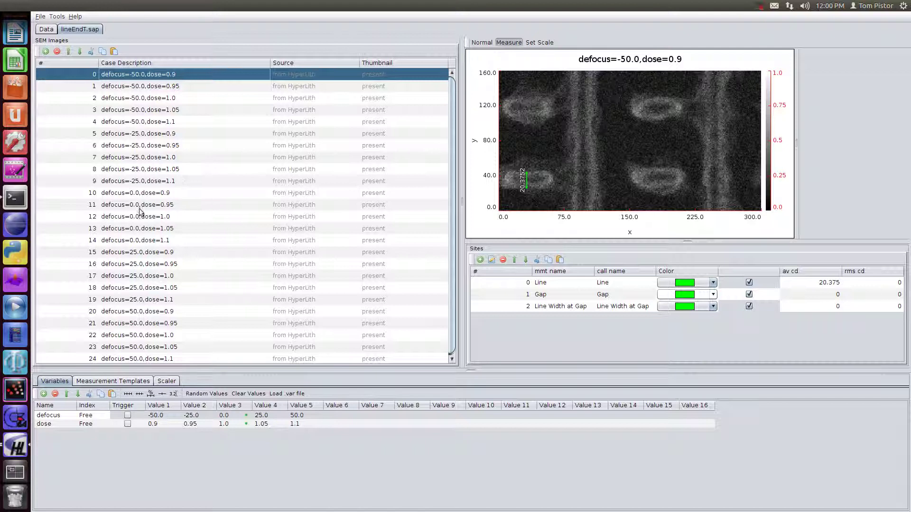
left_click(19, 439)
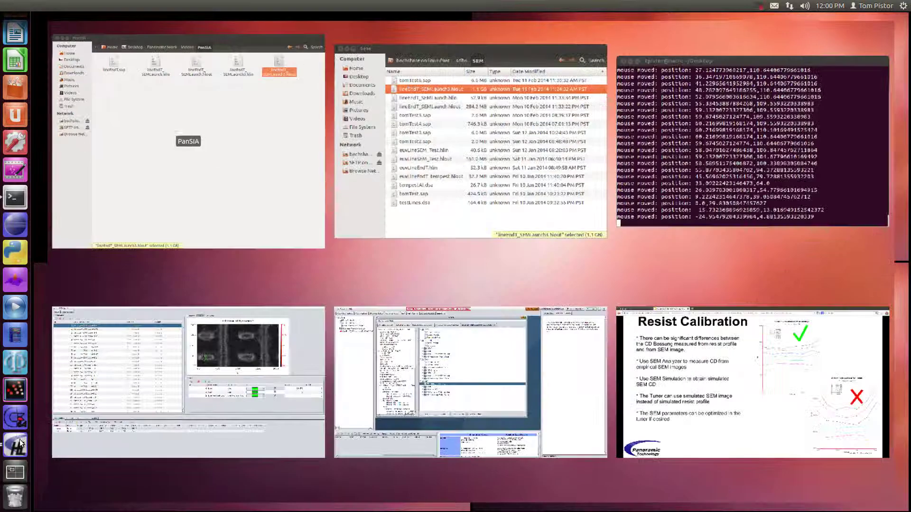
left_click(452, 397)
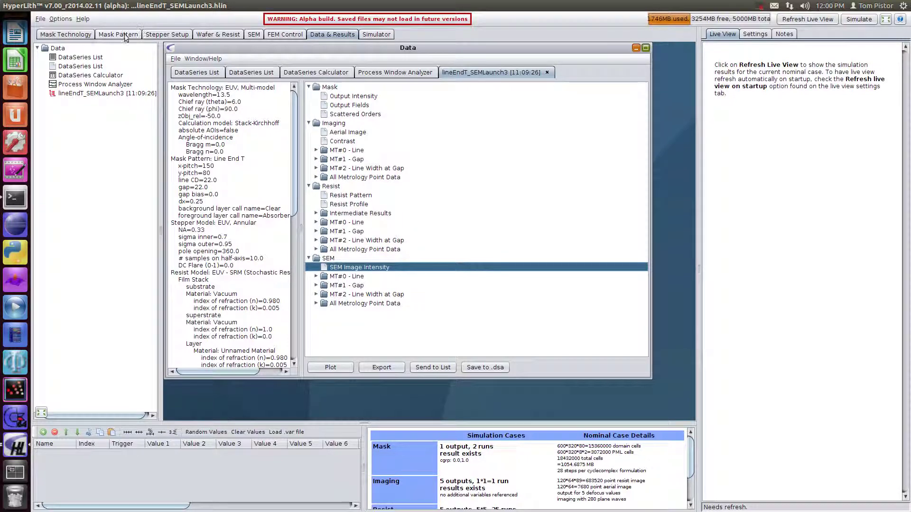
left_click(78, 34)
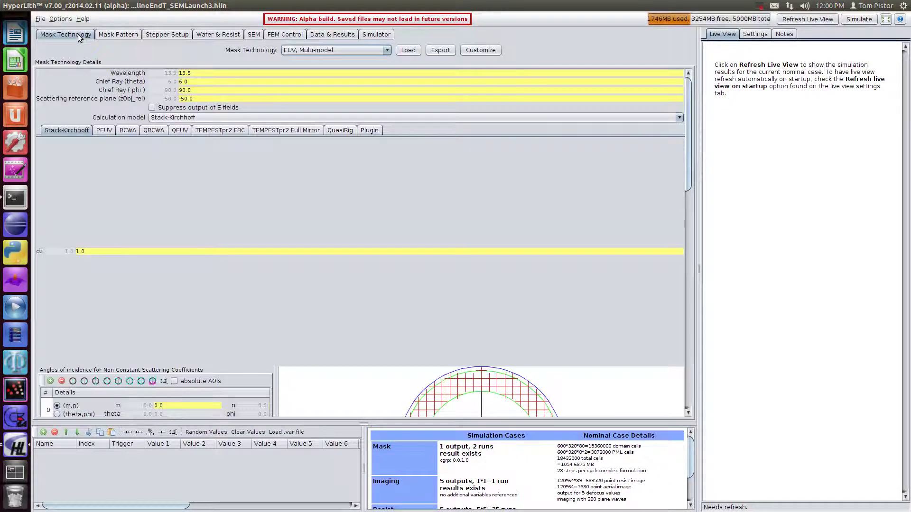
left_click(119, 33)
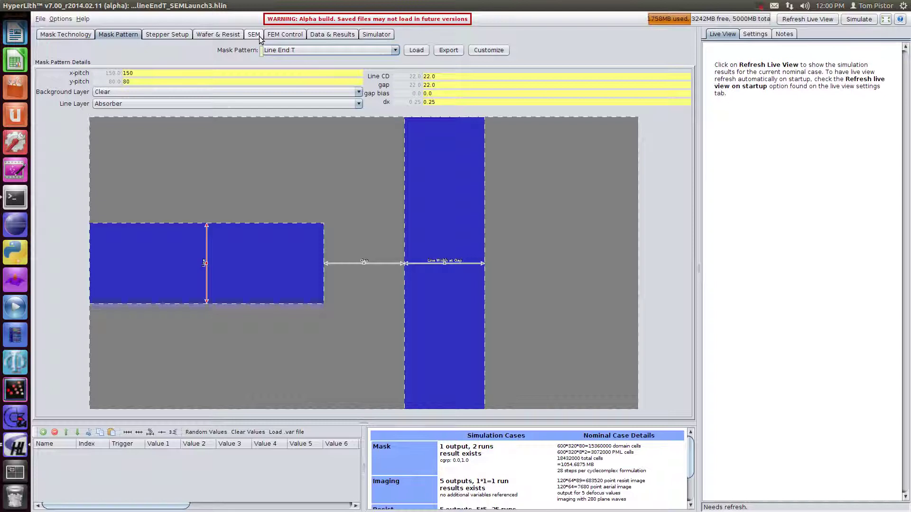
Step: Examine the stochastic resist model's parameters, including the X and Y extend repeats for 2D patterns, and the Panoramic SEM model parameters
left_click(218, 36)
left_click(115, 75)
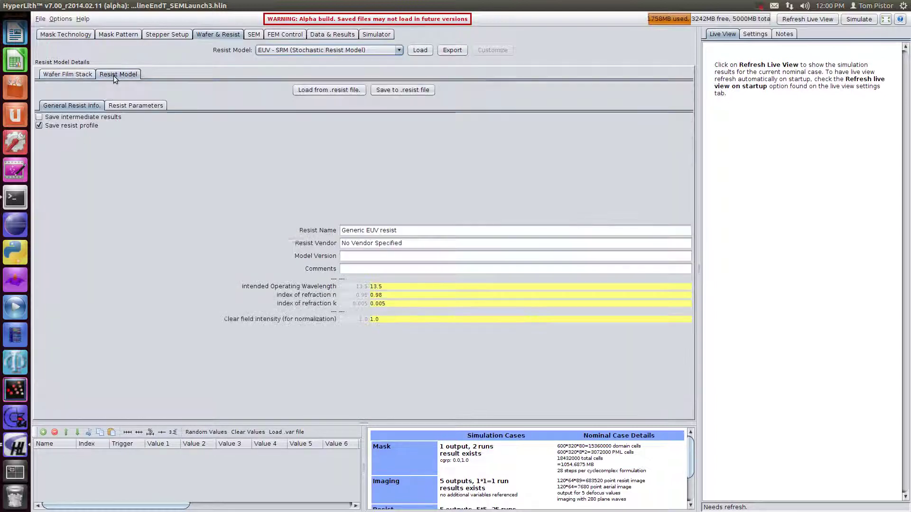
left_click(136, 105)
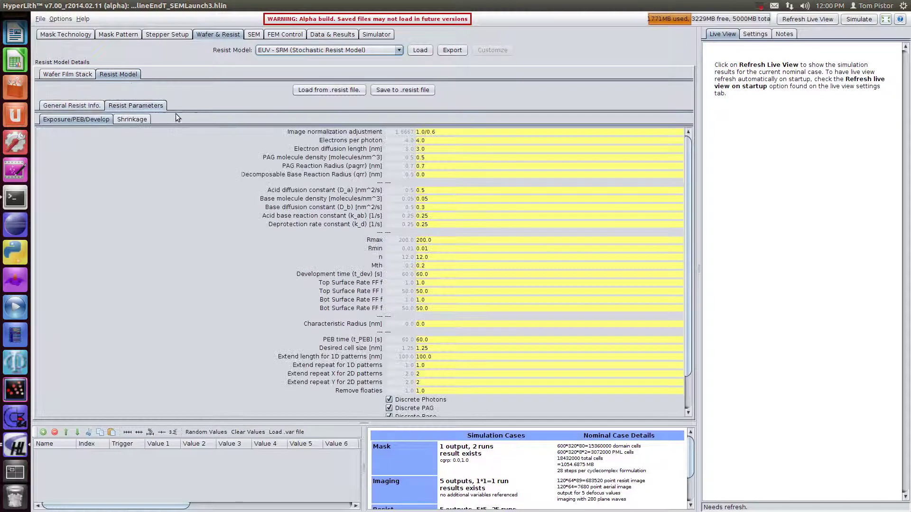
double_click(437, 375)
double_click(437, 380)
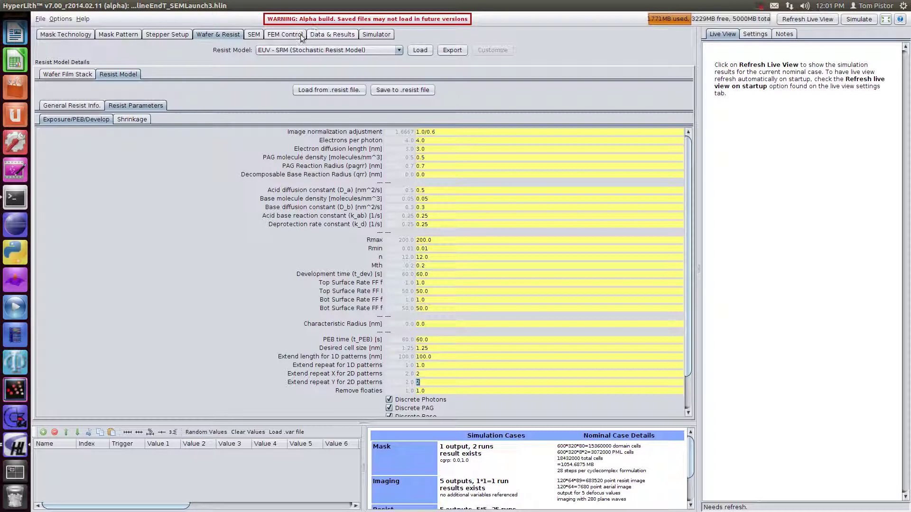
left_click(332, 34)
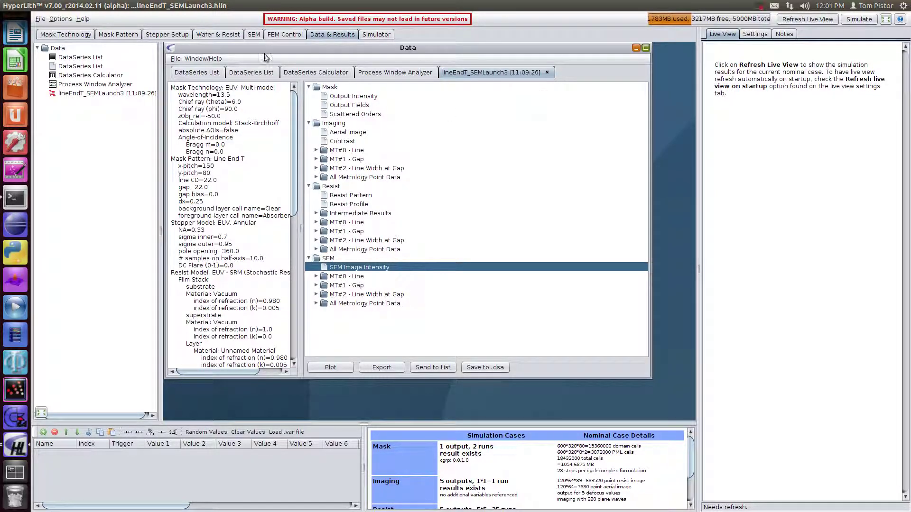
left_click(253, 35)
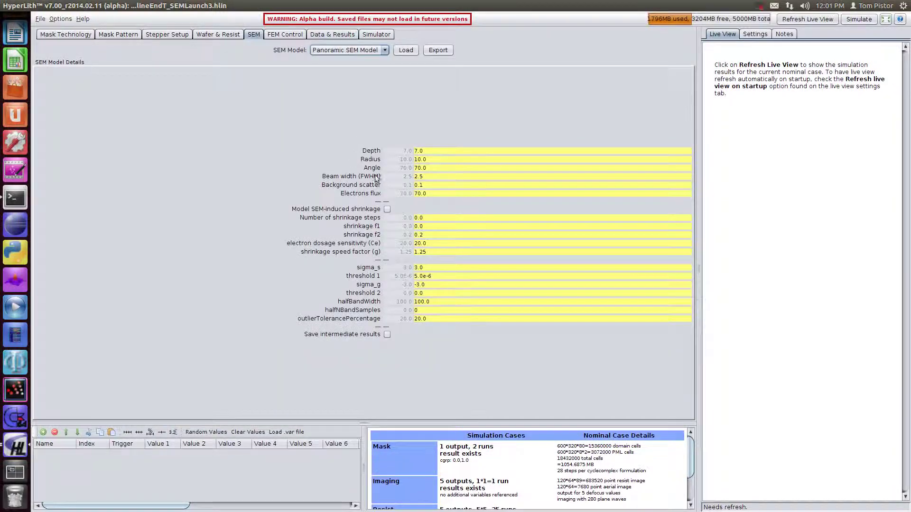
Step: Review the resist and SEM outputs of the lineEndT_SEMLaunch3 simulation and the measurement locations on the mask pattern
left_click(330, 35)
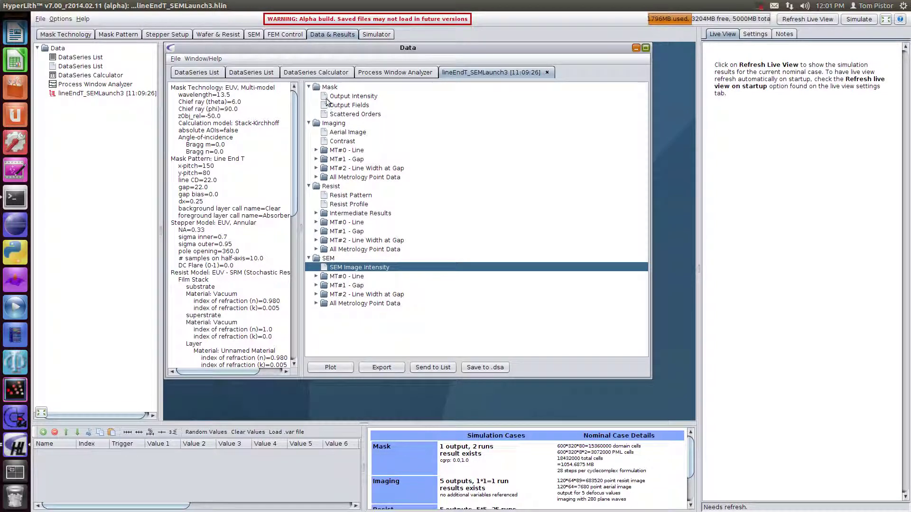
left_click(330, 188)
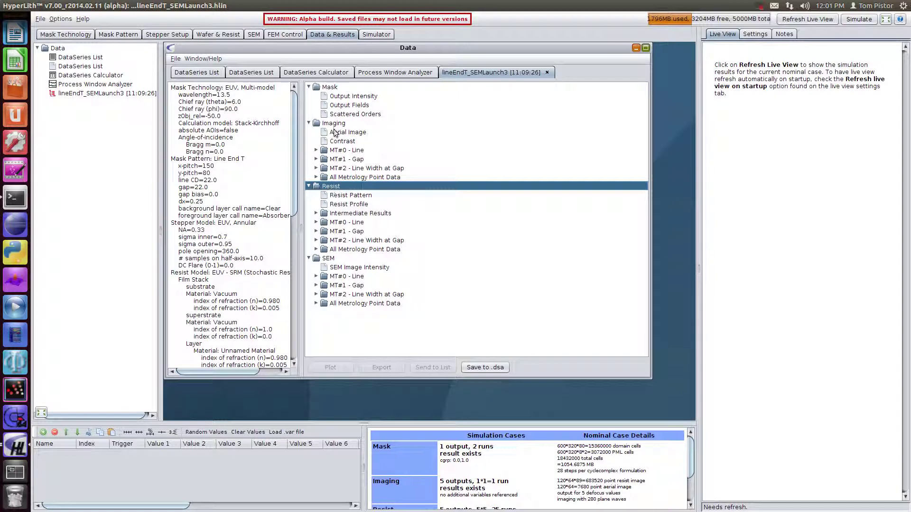
left_click(348, 268)
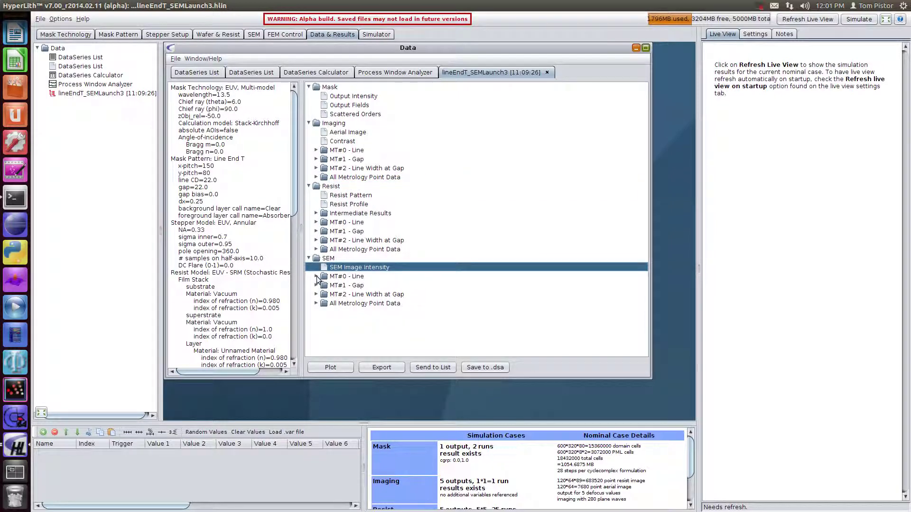
left_click(117, 35)
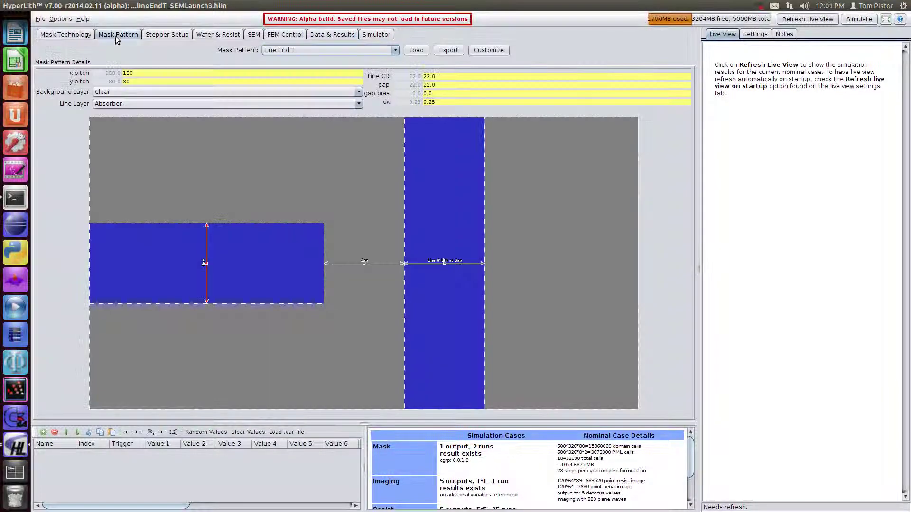
Step: Send the SEM Image Intensity results for all defocus and dose data to the SEM Analyzer, saving the project as lineEndT.sap
left_click(331, 35)
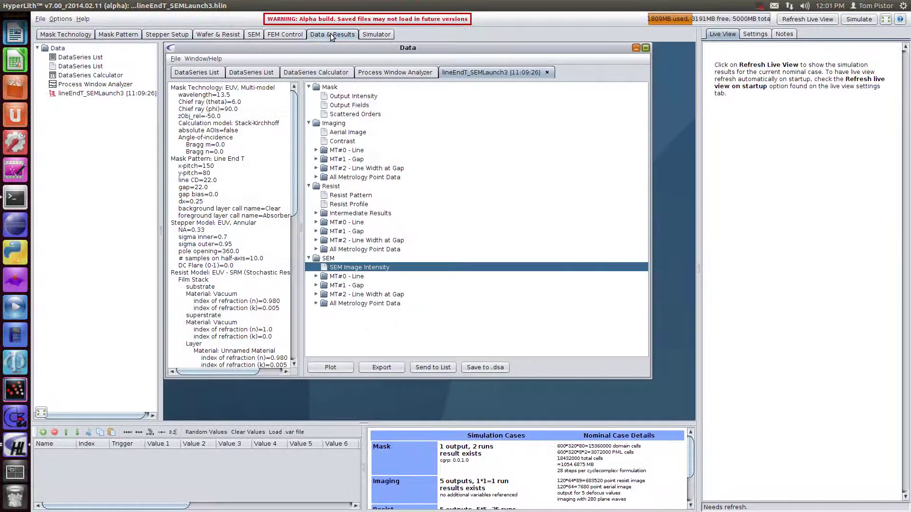
right_click(374, 268)
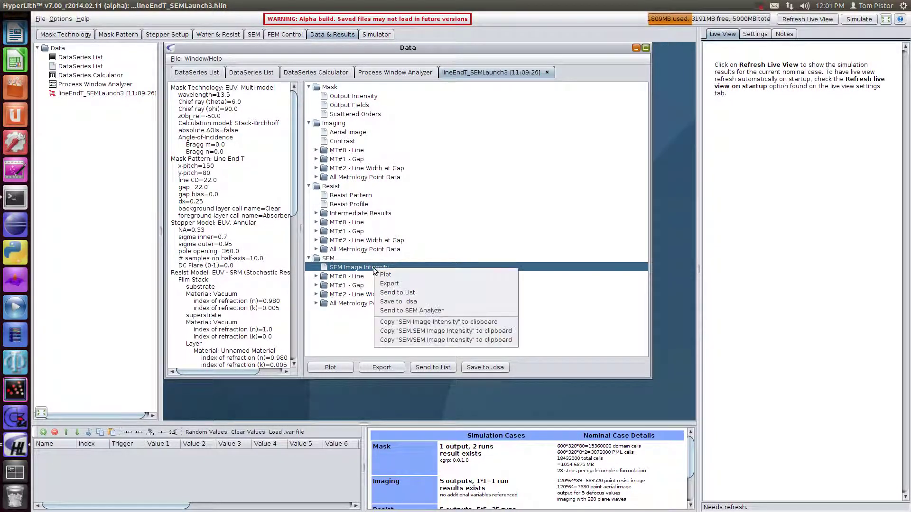
left_click(404, 311)
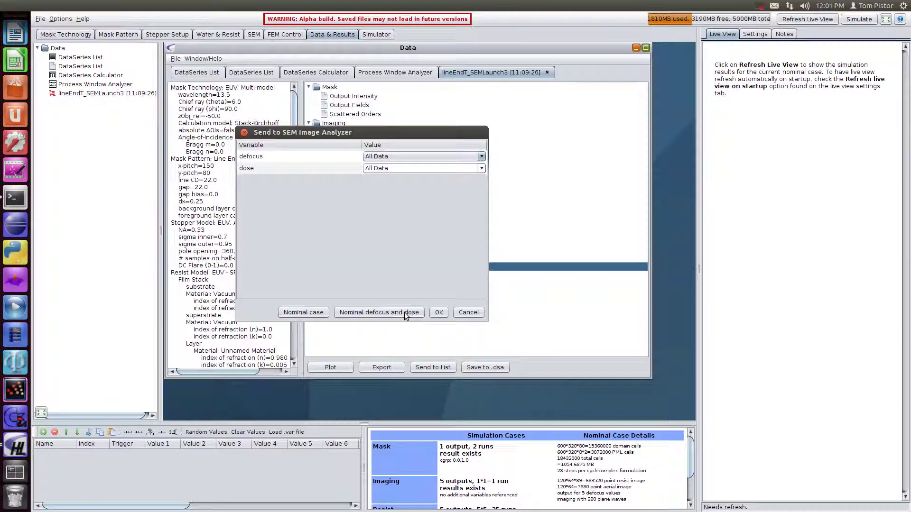
left_click(438, 312)
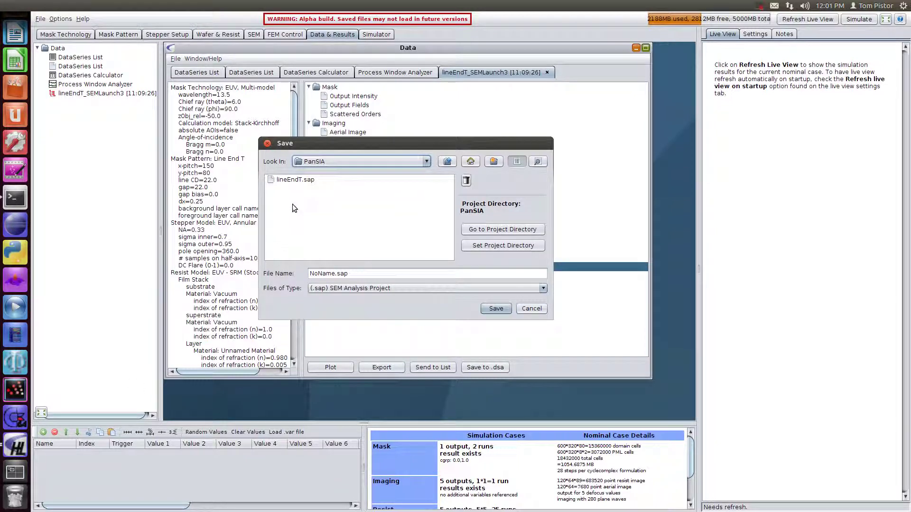
left_click(291, 181)
left_click(496, 308)
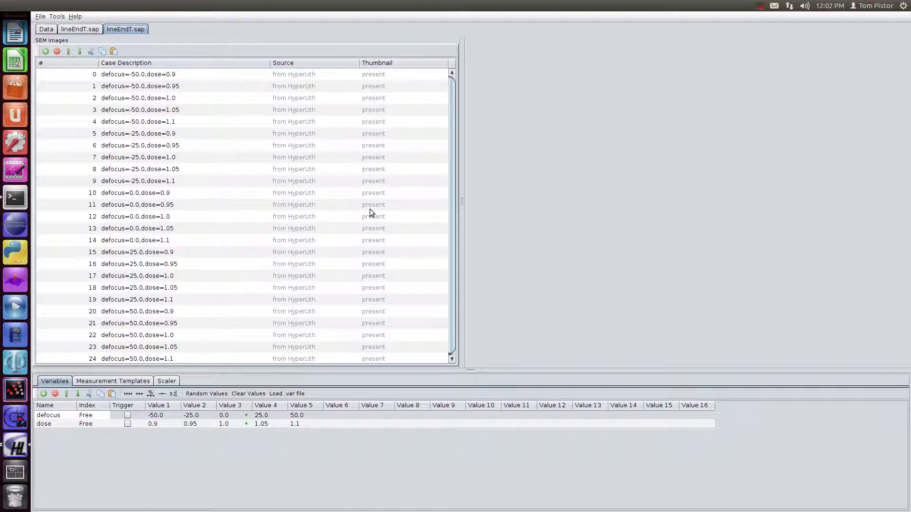
Step: Browse the imported SEM images across defocus and dose cases, from defocus=-50.0,dose=0.9 to defocus=25.0,dose=0.9
left_click(197, 189)
left_click_drag(177, 127, 177, 82)
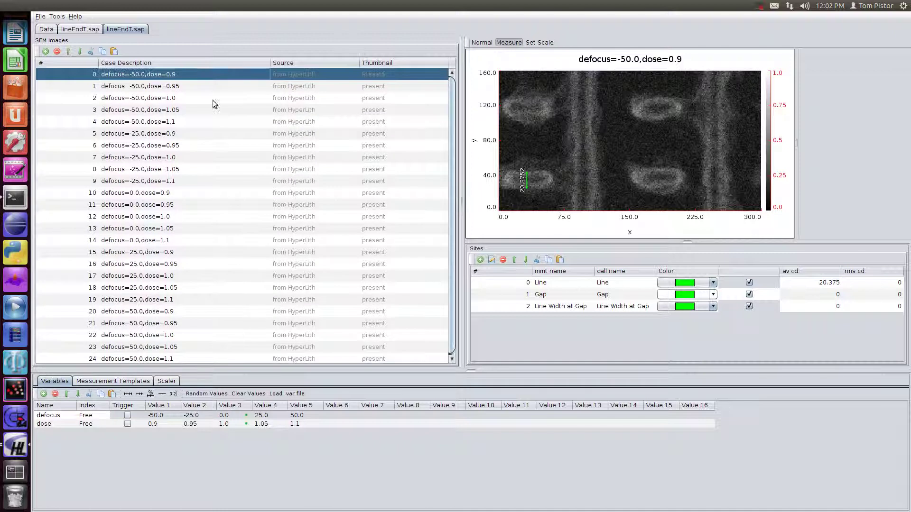
left_click_drag(140, 92, 146, 118)
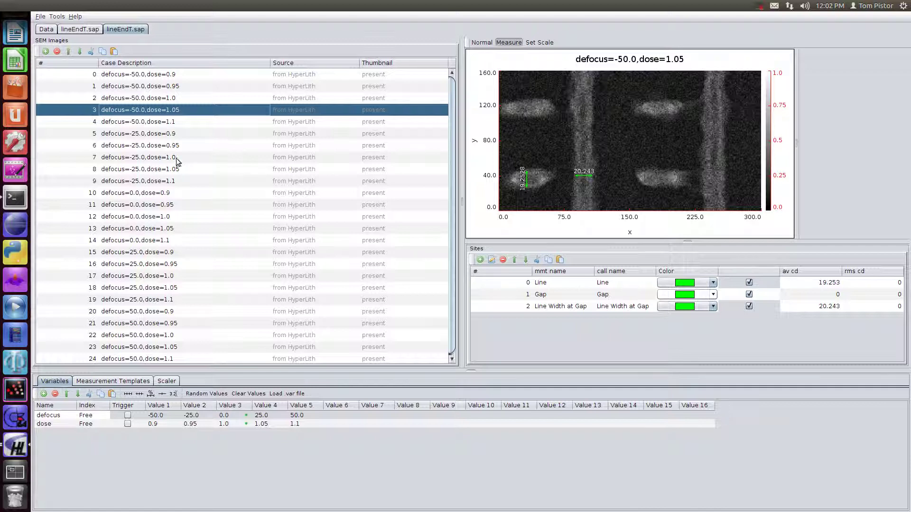
left_click_drag(176, 142, 179, 256)
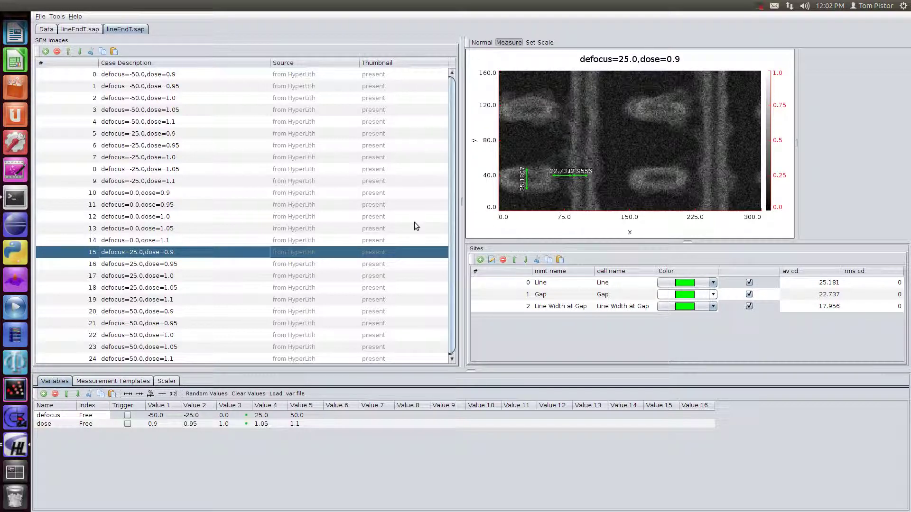
Step: Inspect the Line Width at Gap, Gap and Line measurement sites of the defocus=25.0,dose=0.9 image
left_click_drag(497, 284, 497, 309)
left_click(497, 309)
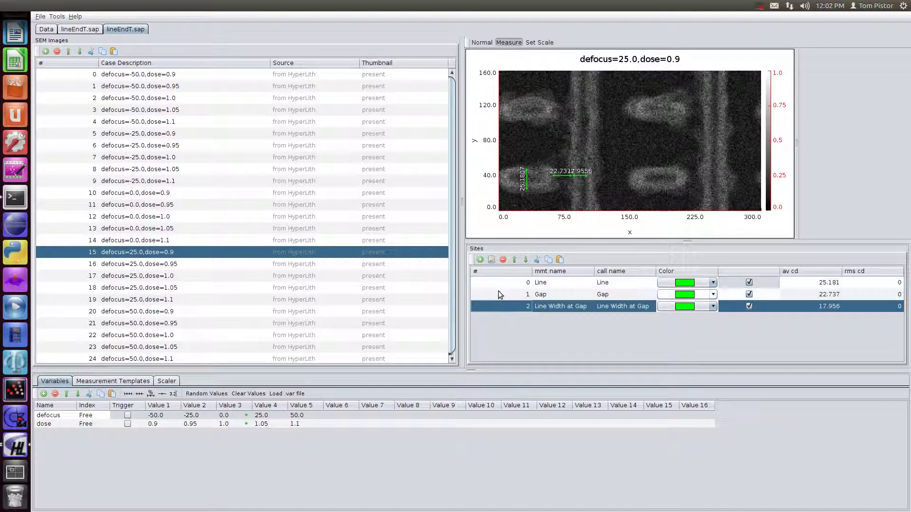
left_click(499, 294)
left_click(499, 285)
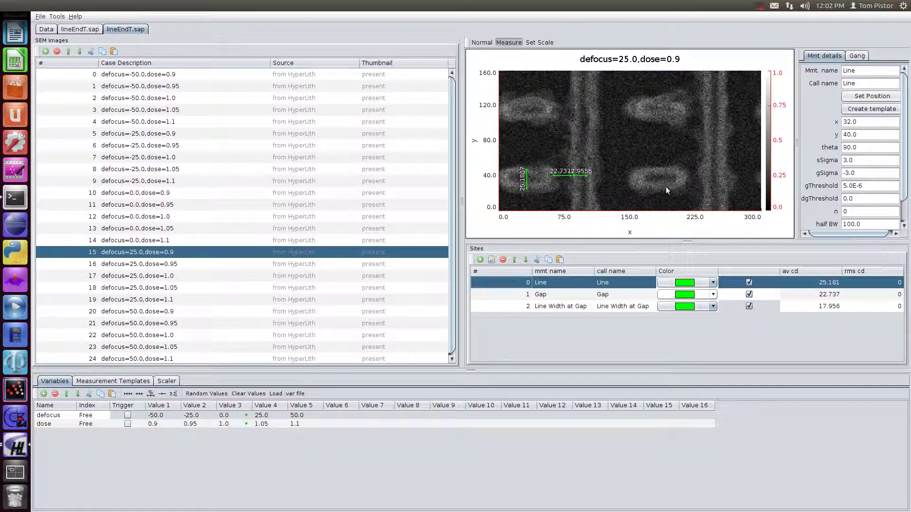
Step: Compare the SEM images and site measurements at defocus -25.0 for doses 1.05, 1.0 and 0.95
left_click(198, 169)
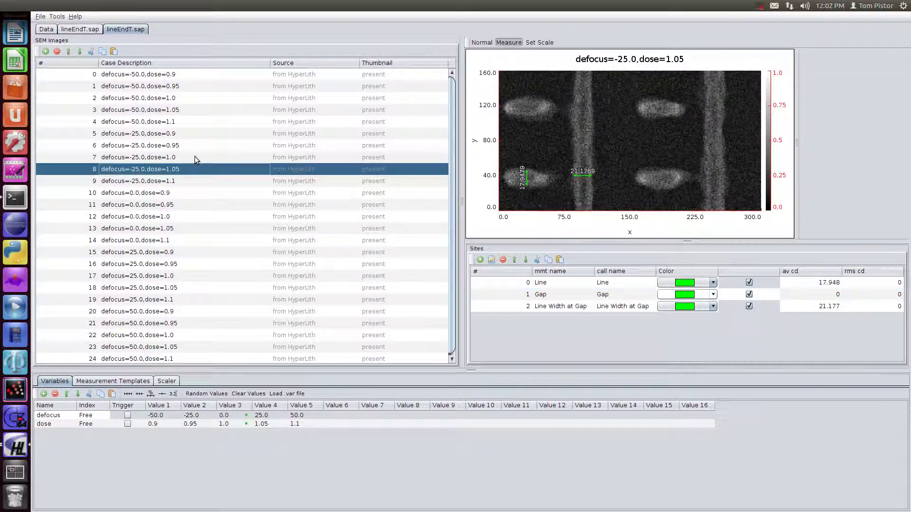
left_click(196, 157)
left_click(194, 145)
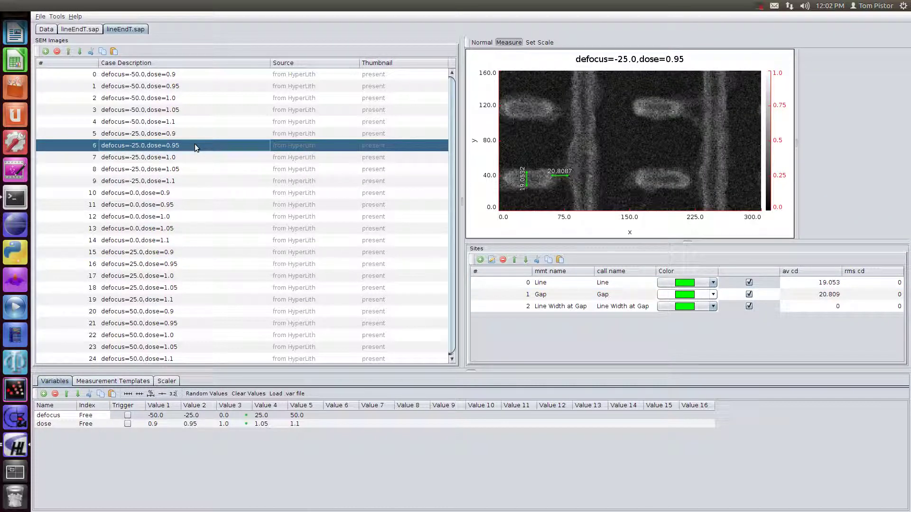
Step: Browse further SEM image cases, from defocus=-25.0,dose=0.9 through the defocus -50.0 set to defocus=0.0,dose=1.0
left_click(192, 132)
left_click(191, 122)
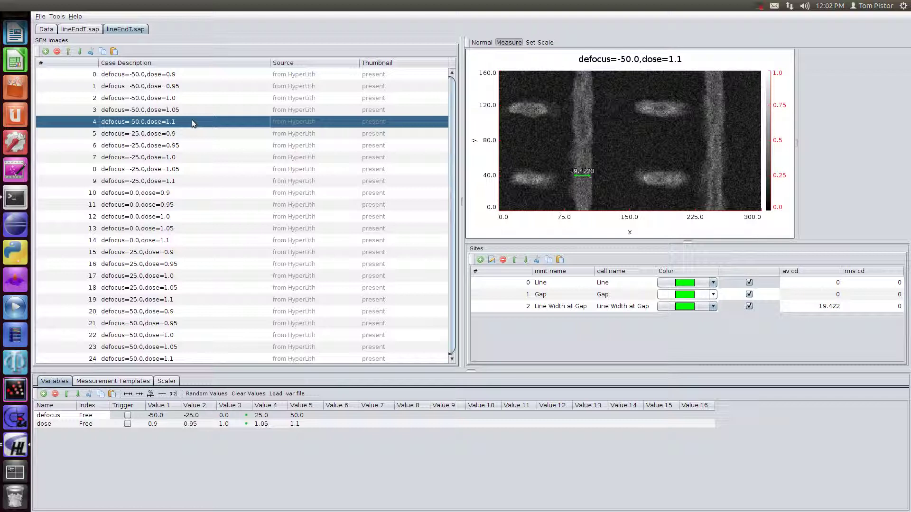
left_click_drag(183, 75, 207, 338)
left_click(148, 182)
left_click(159, 194)
left_click(165, 216)
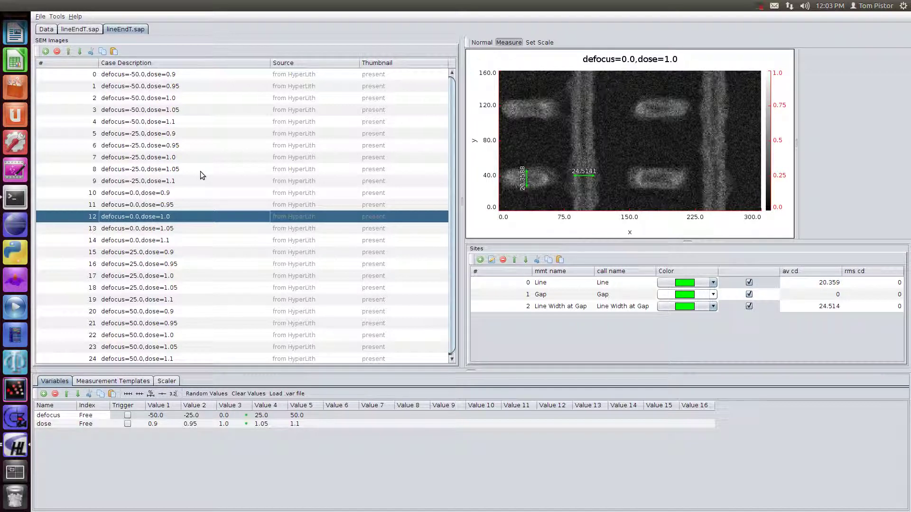
Step: Remove all measurements from all the SEM images in the list
key("ctrl+a")
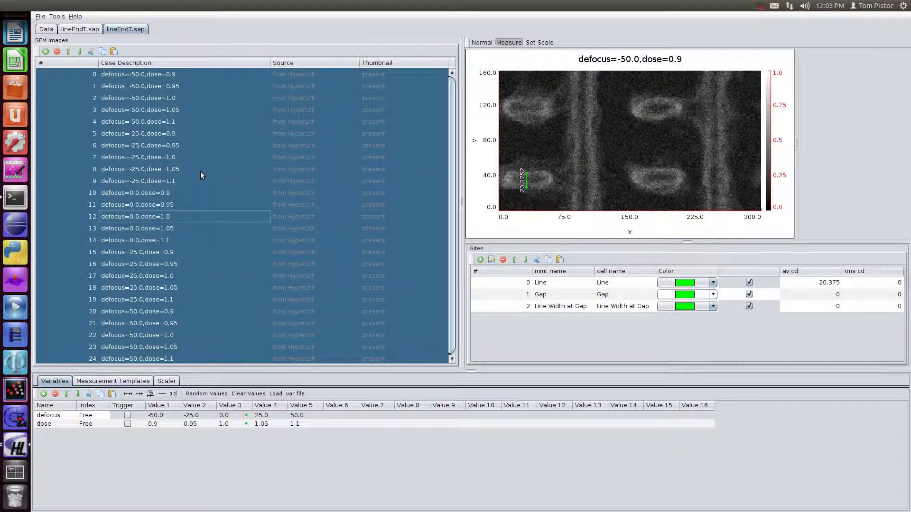
right_click(200, 173)
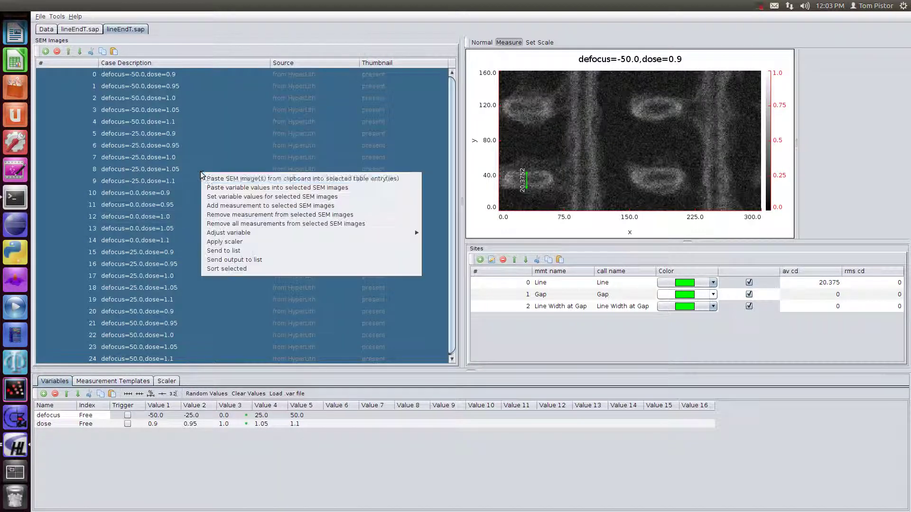
left_click(235, 223)
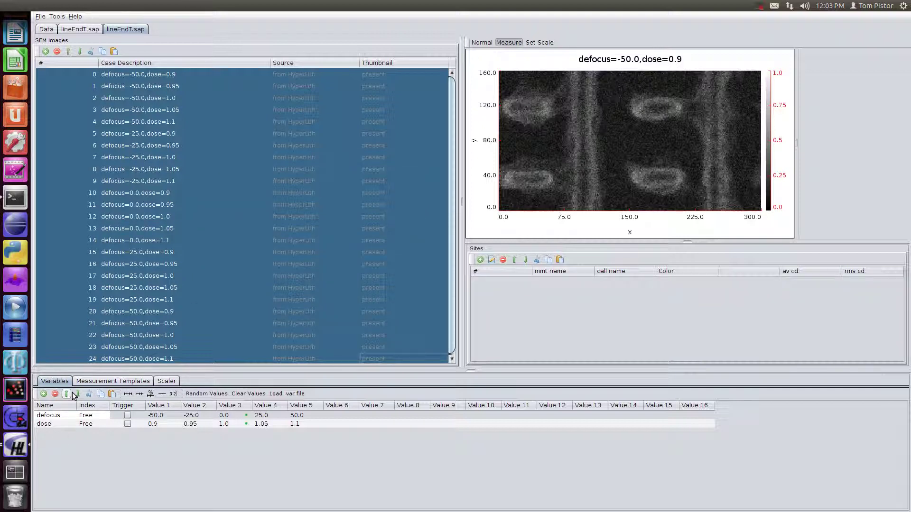
Step: Add a Tip-to-edge measurement template with an expected CD of 22.0
left_click(109, 381)
left_click(46, 403)
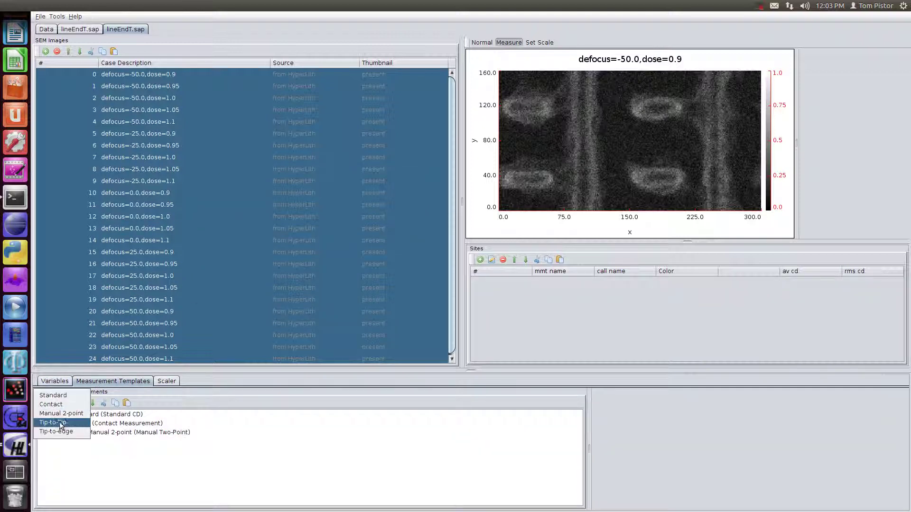
left_click(59, 431)
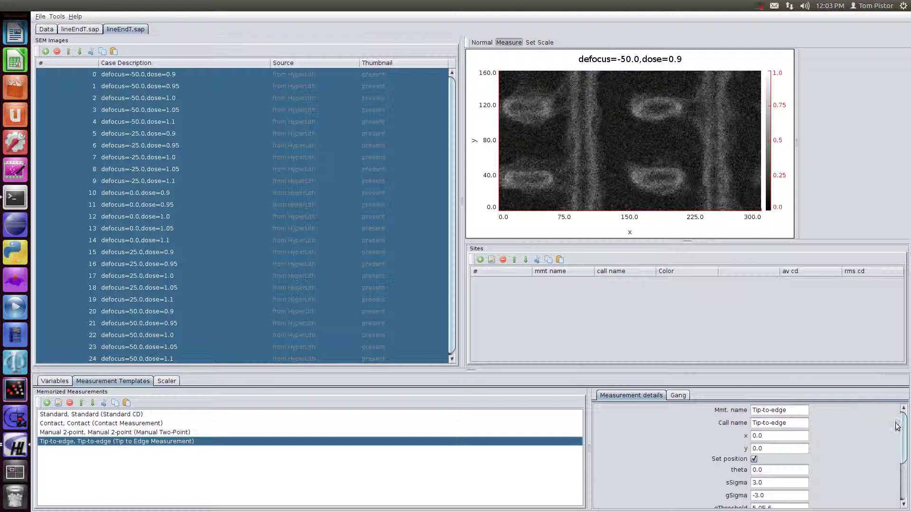
scroll(900, 430, "down", 3)
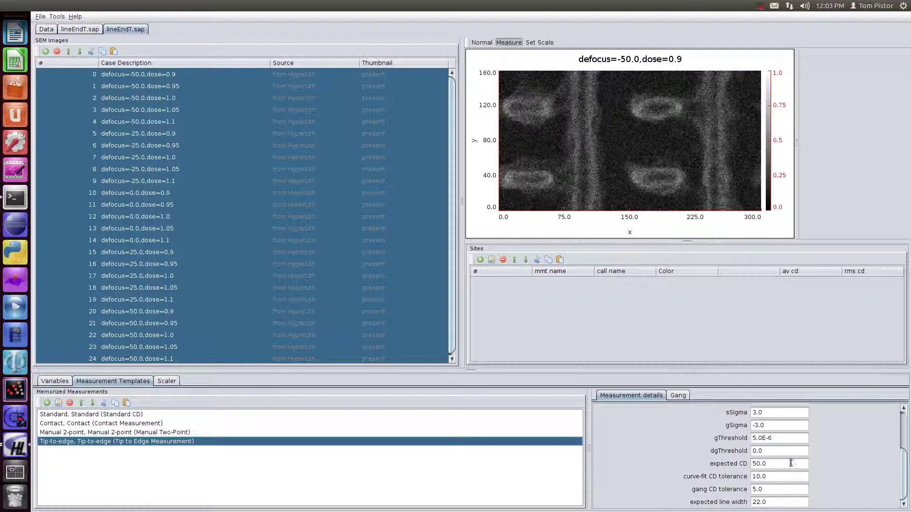
left_click(753, 463)
type("22")
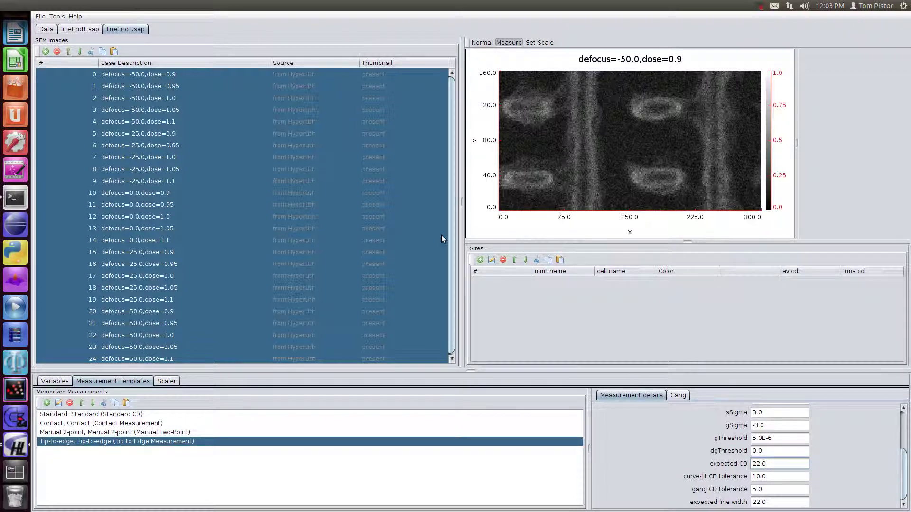
Step: Add a Tip-to-edge site to the defocus=0.0,dose=1.0 image, placed in the lower-left line-end gap at about x 74, y 39
left_click(481, 259)
left_click(138, 218)
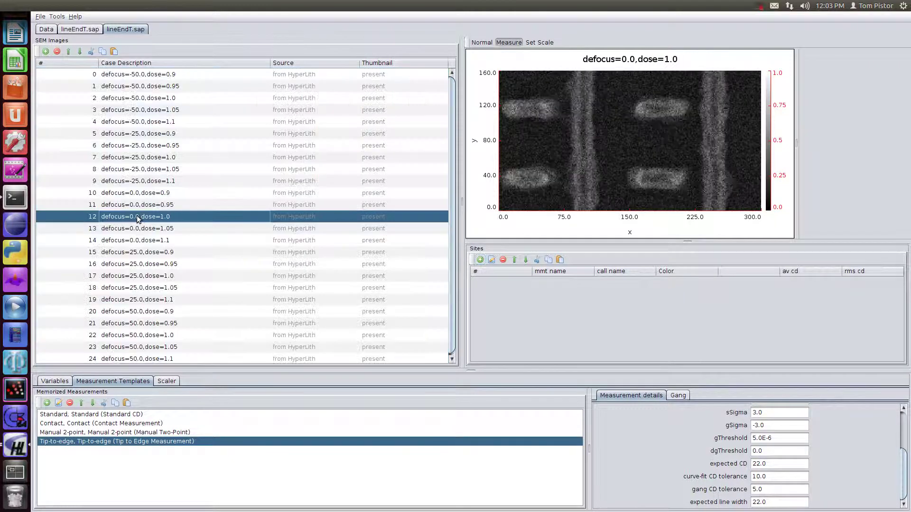
left_click(481, 261)
left_click(486, 280)
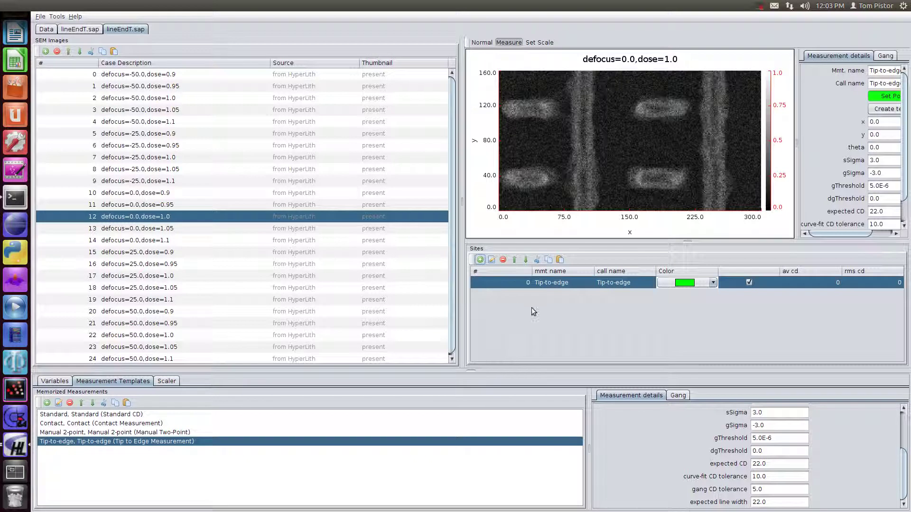
left_click(499, 186)
left_click_drag(462, 161, 373, 159)
left_click(495, 179)
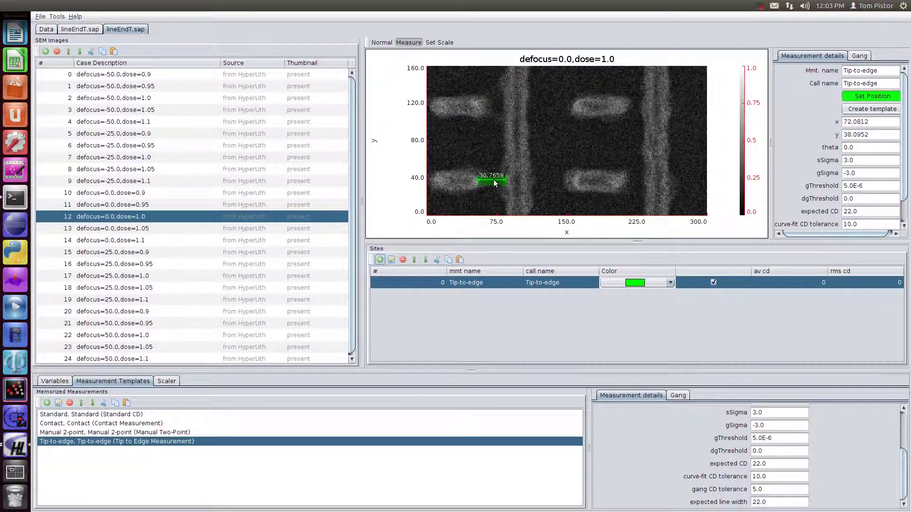
mouse_move(494, 183)
left_mouse_down()
mouse_move(627, 185)
mouse_move(497, 183)
left_mouse_up()
Step: Set the Tip-to-edge site's theta to 180.0 so that it faces the opposite way
scroll(496, 182, "up", 1)
scroll(495, 179, "up", 1)
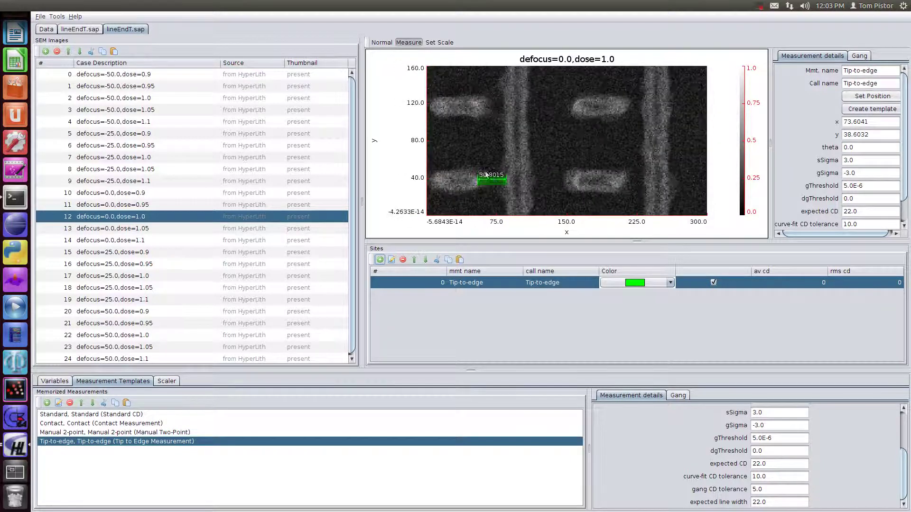
scroll(531, 191, "up", 1)
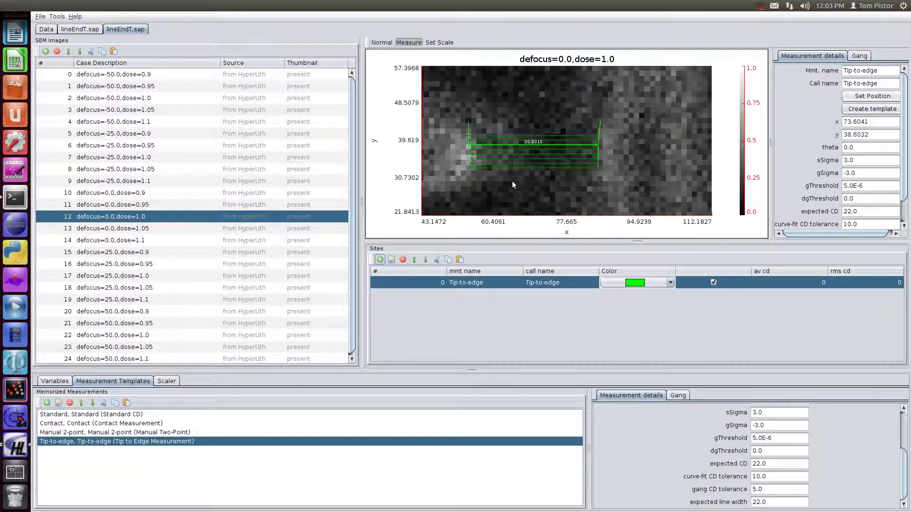
scroll(586, 153, "down", 1)
scroll(585, 153, "down", 1)
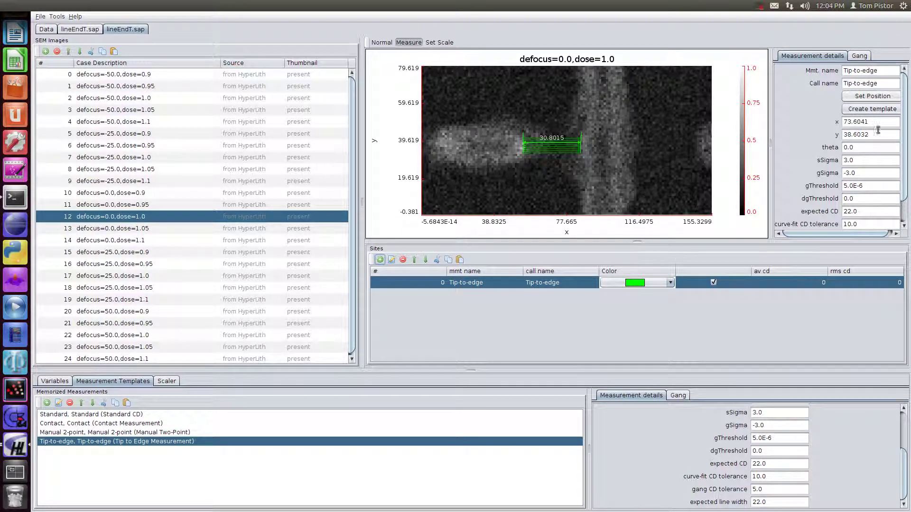
left_click_drag(868, 147, 838, 143)
type("180.0")
key("Return")
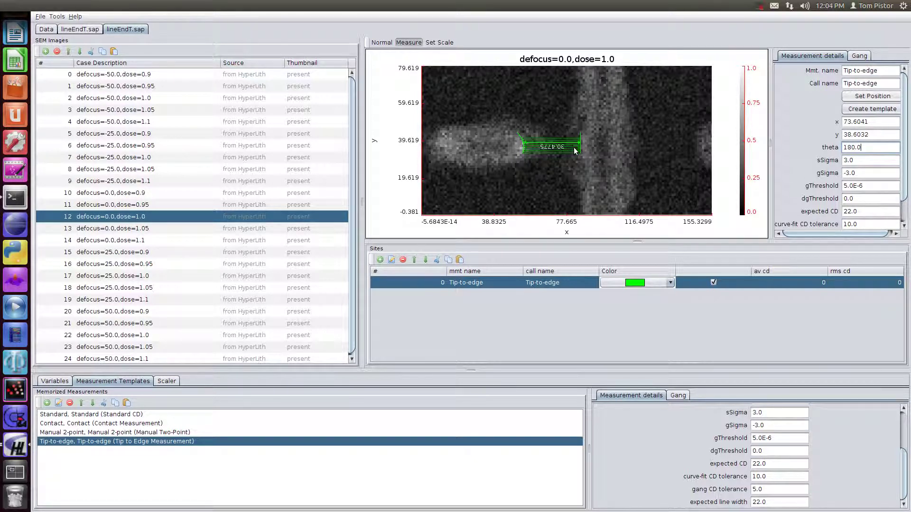
Step: Set the Tip-to-edge site's expected CD to 20.0, curve-fit CD tolerance to 15.0 and gang CD tolerance to 15.0
scroll(574, 147, "down", 3)
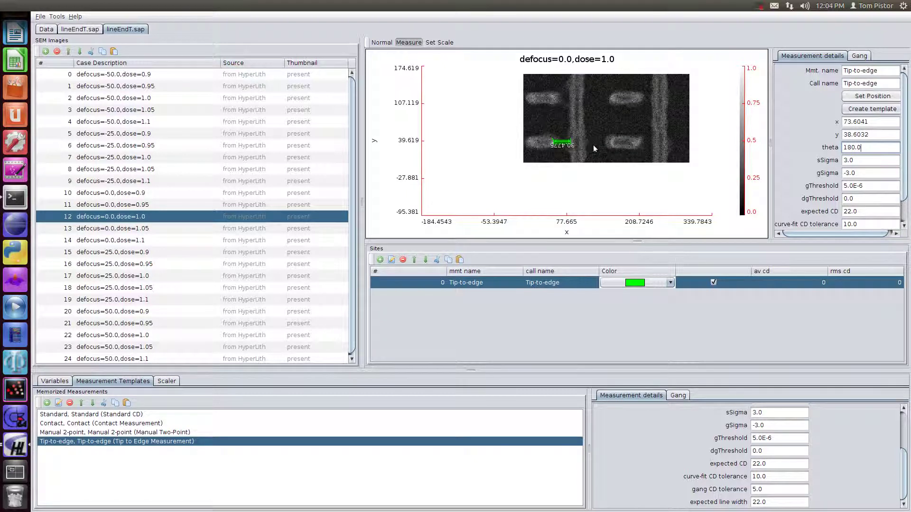
left_click_drag(588, 242, 579, 280)
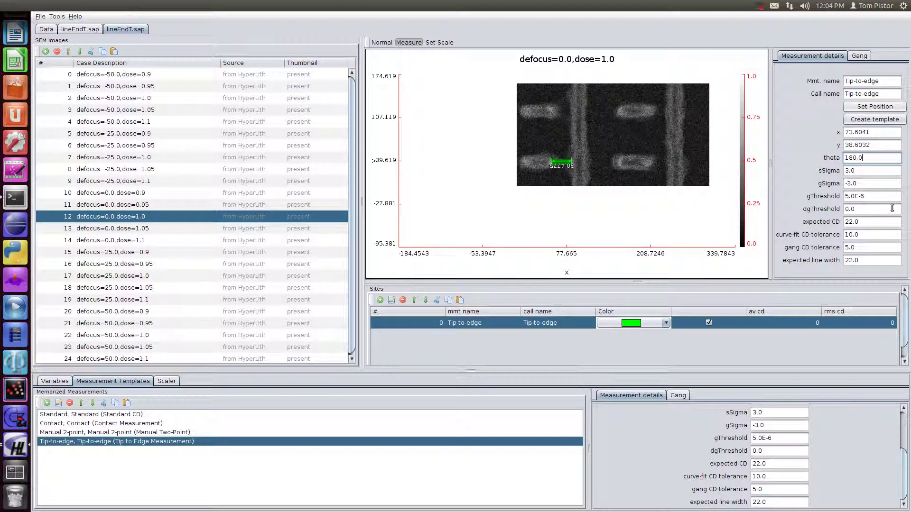
left_click_drag(888, 224, 829, 217)
type("2")
key("Tab")
key("BackSpace")
key("BackSpace")
key("BackSpace")
key("BackSpace")
type("15")
key("Tab")
key("BackSpace")
type("15.0")
left_click(869, 260)
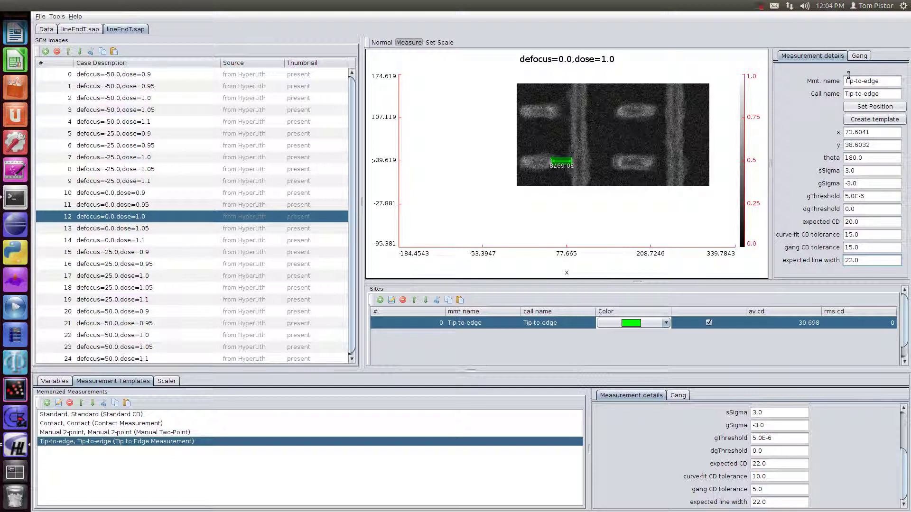
Step: Add three gang members to the Tip-to-edge site and set gang member 1's x offset to 150
left_click(859, 56)
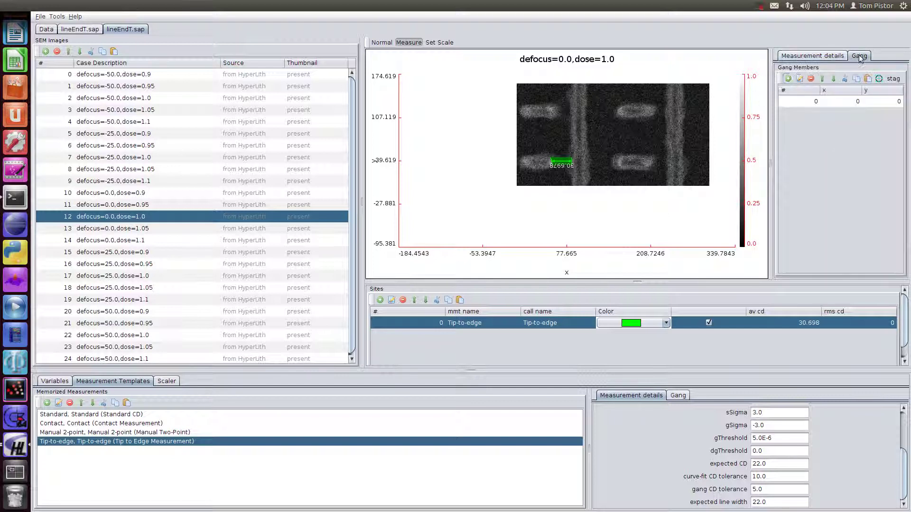
left_click(788, 78)
left_click(787, 79)
left_click(787, 78)
double_click(846, 113)
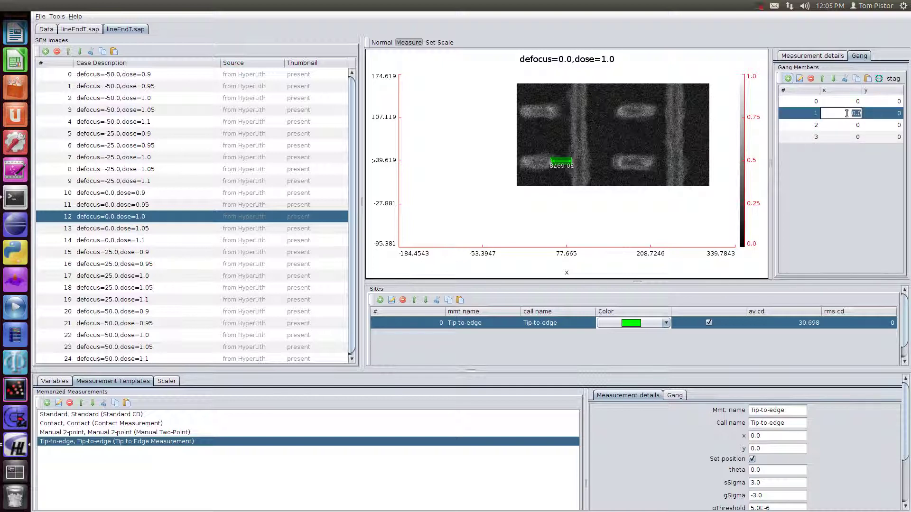
type("80")
left_click(675, 150)
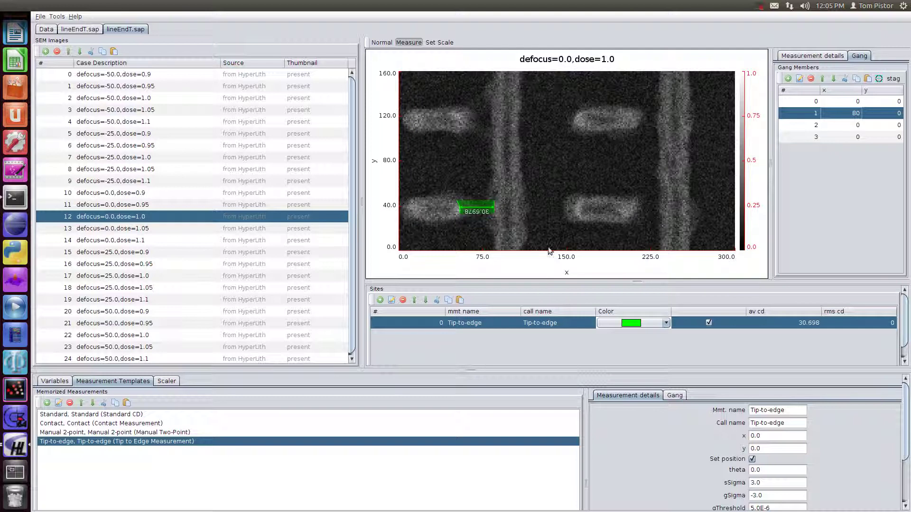
double_click(848, 113)
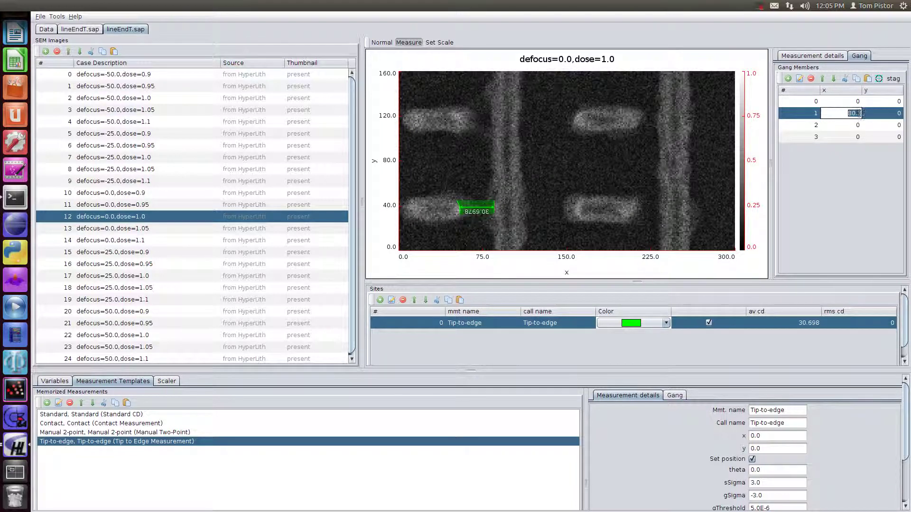
key("BackSpace")
type("150")
key("Return")
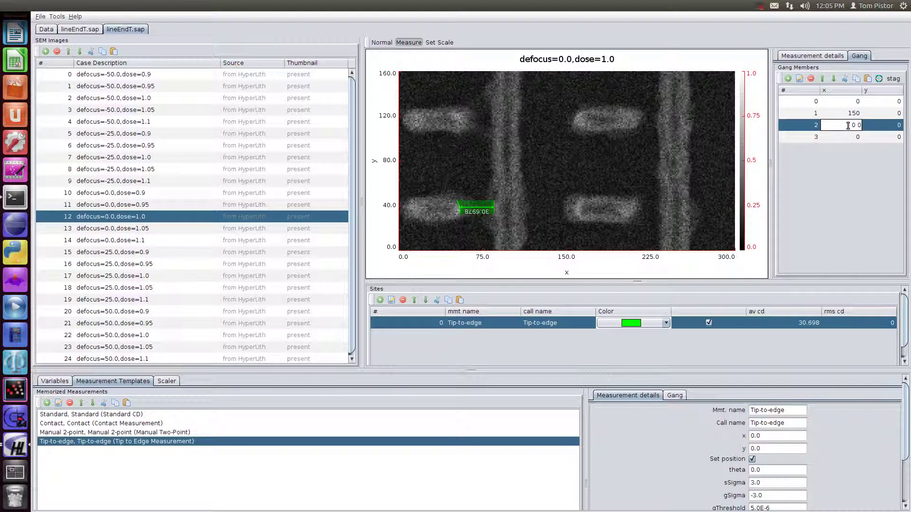
Step: Set gang member 2's y offset to 80 and gang member 3's offsets to x 150, y 80
double_click(885, 124)
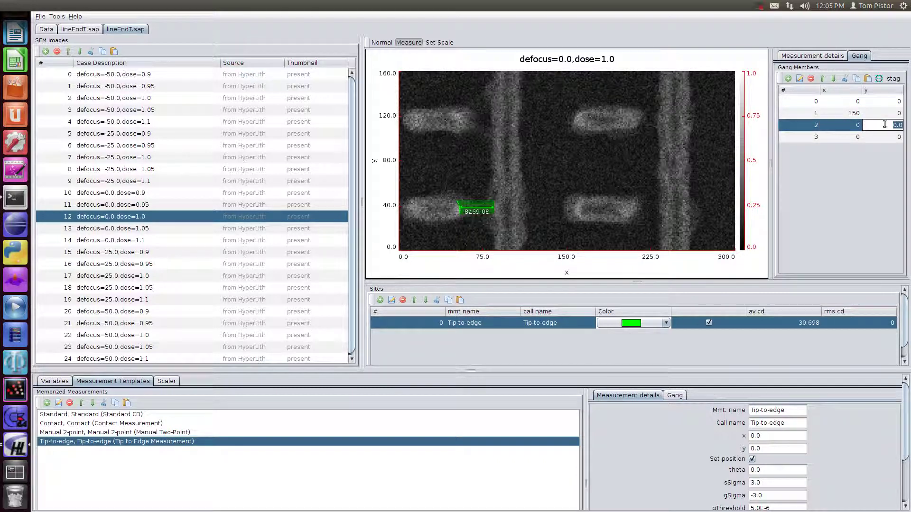
type("80")
key("Return")
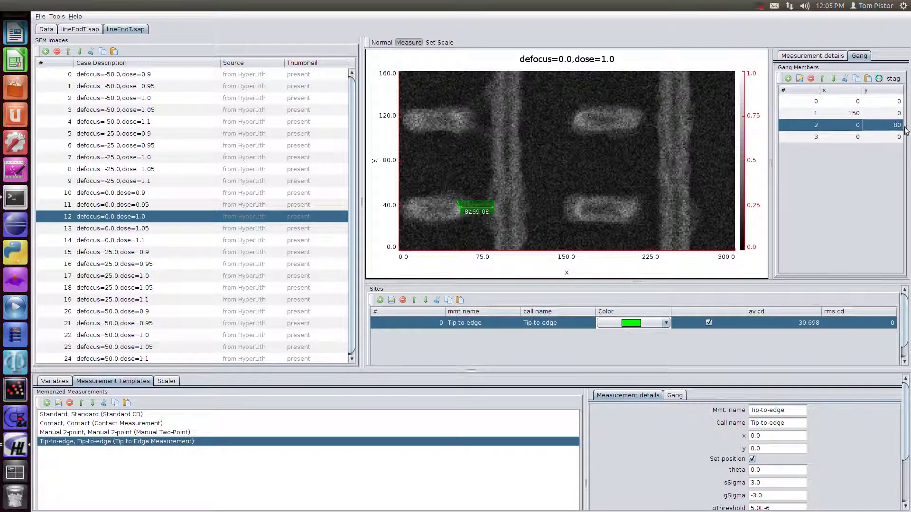
double_click(839, 137)
type("15")
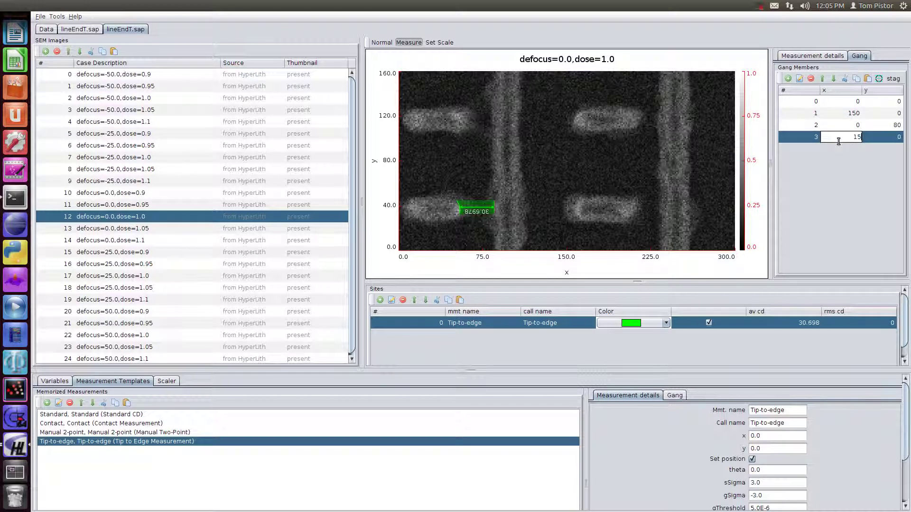
type("0")
double_click(882, 138)
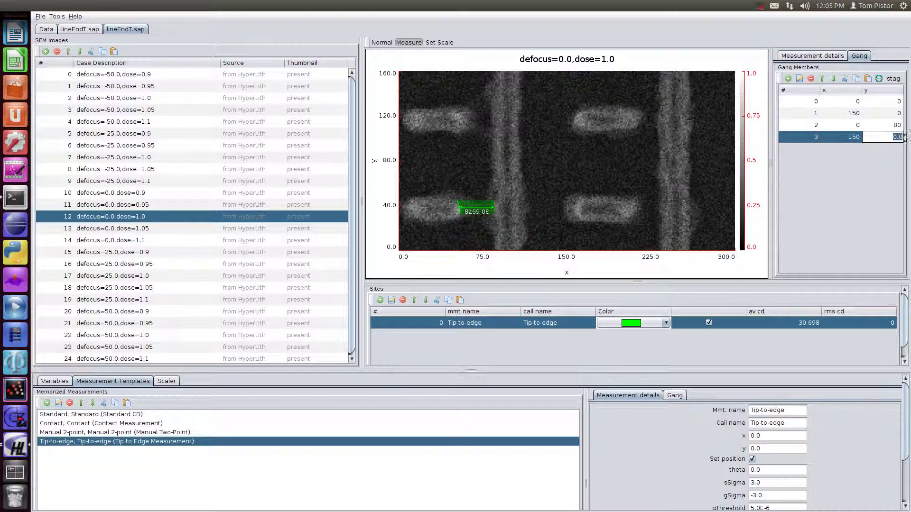
type("80")
key("Return")
Step: Reposition the ganged Tip-to-edge site with its first member in the lower-left line-end gap, at about x 72, y 36
left_click(813, 56)
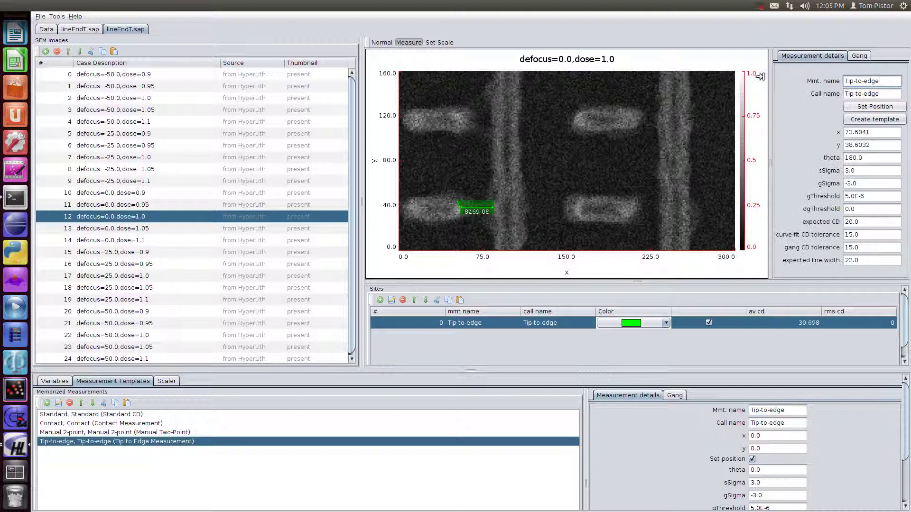
left_click(875, 106)
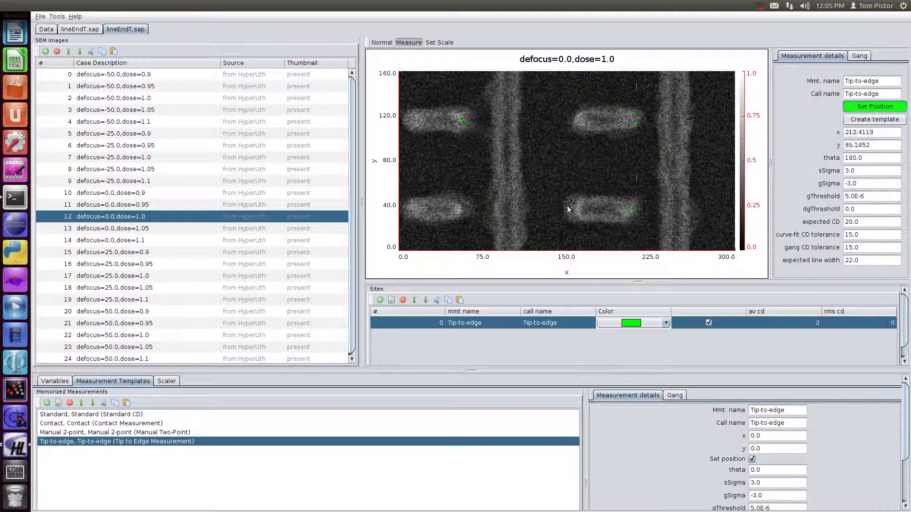
left_click(479, 211)
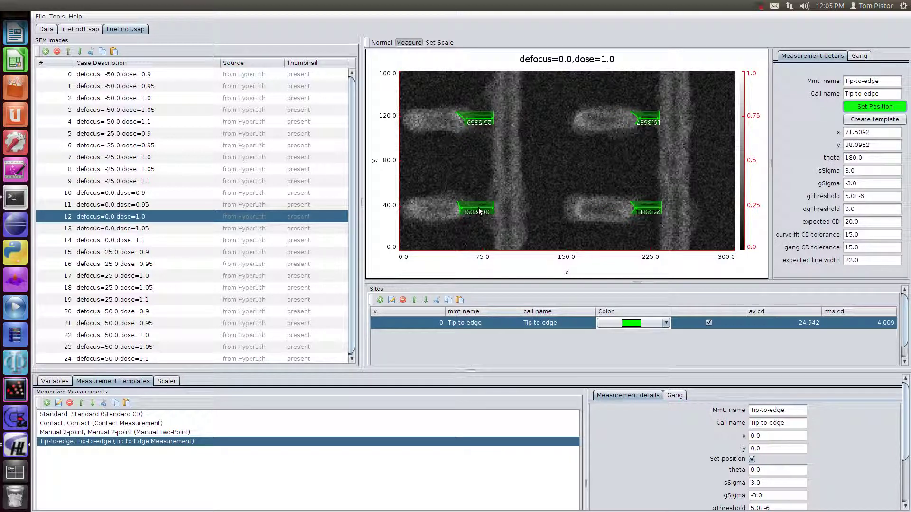
left_click(480, 212)
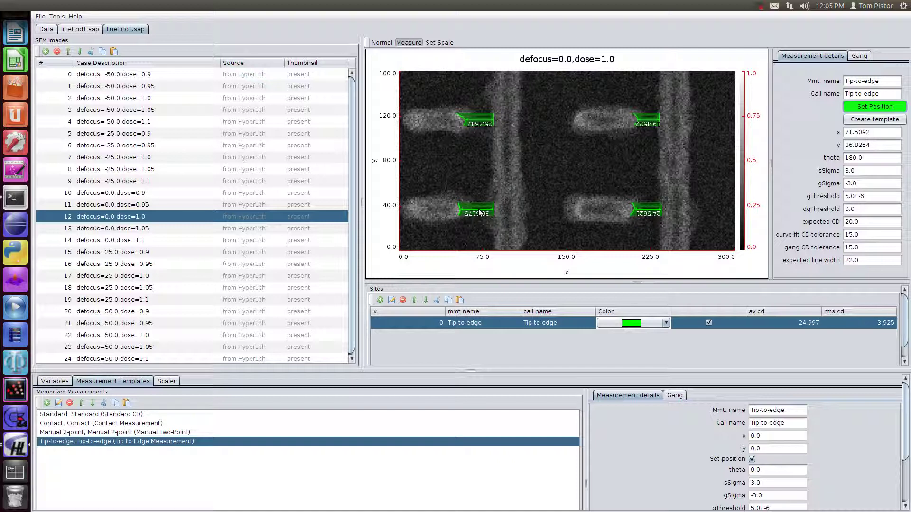
left_click(480, 213)
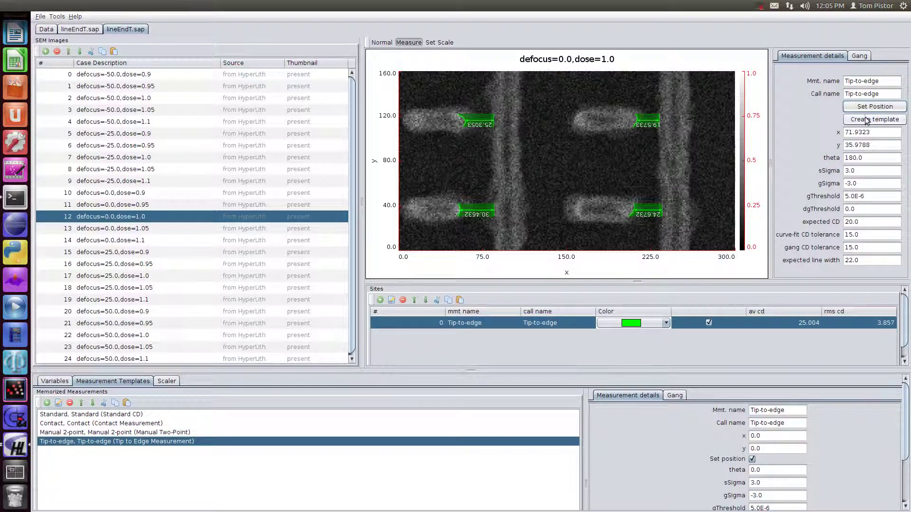
Step: Set both the call name and the measurement name of the Tip-to-edge site to gap
left_click_drag(889, 92, 794, 85)
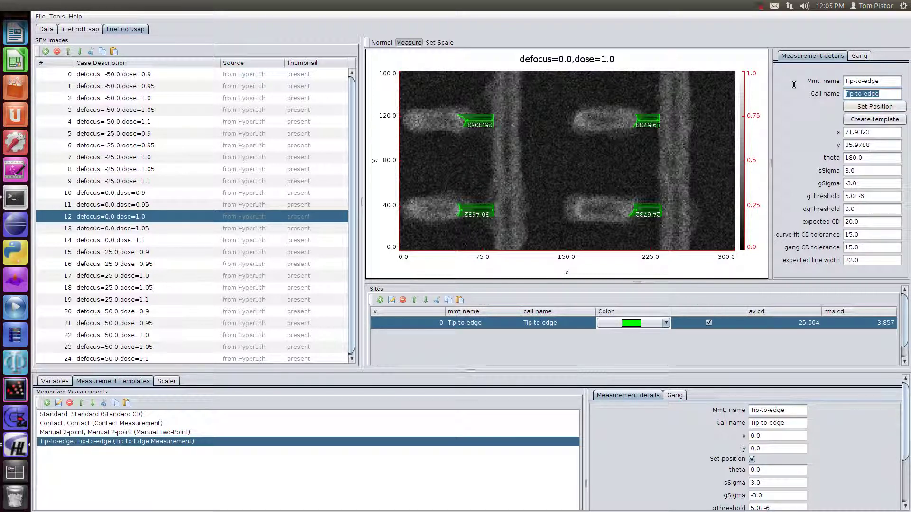
type("gap")
left_click_drag(896, 83, 806, 69)
type("gap")
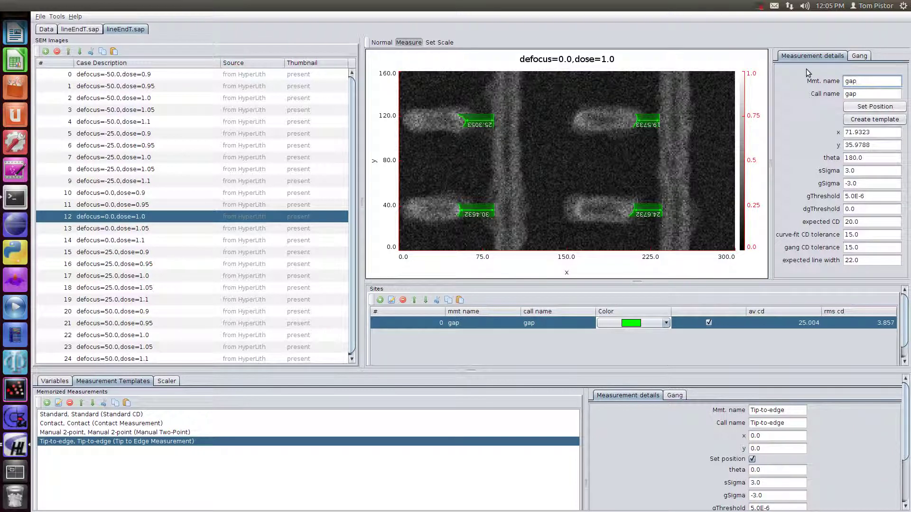
Step: Create a measurement template from the gap site and turn off Set position in the new gap template
left_click(866, 120)
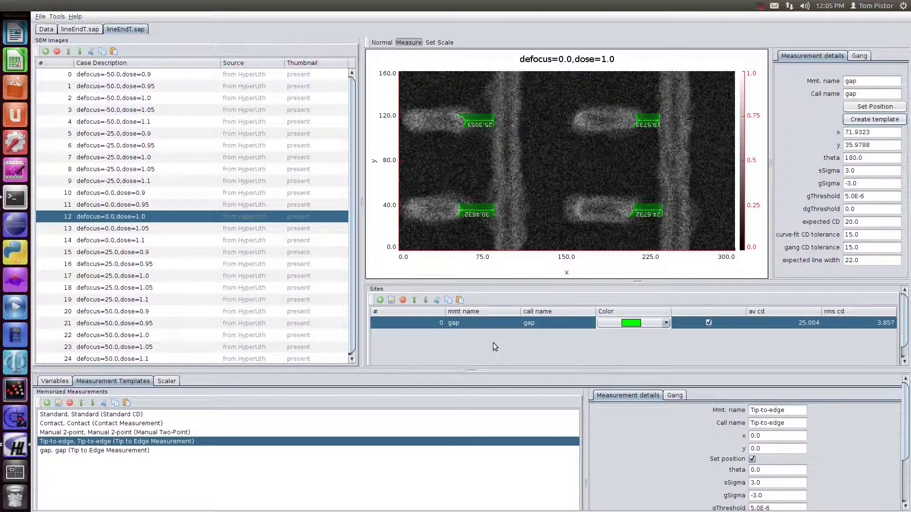
left_click(93, 451)
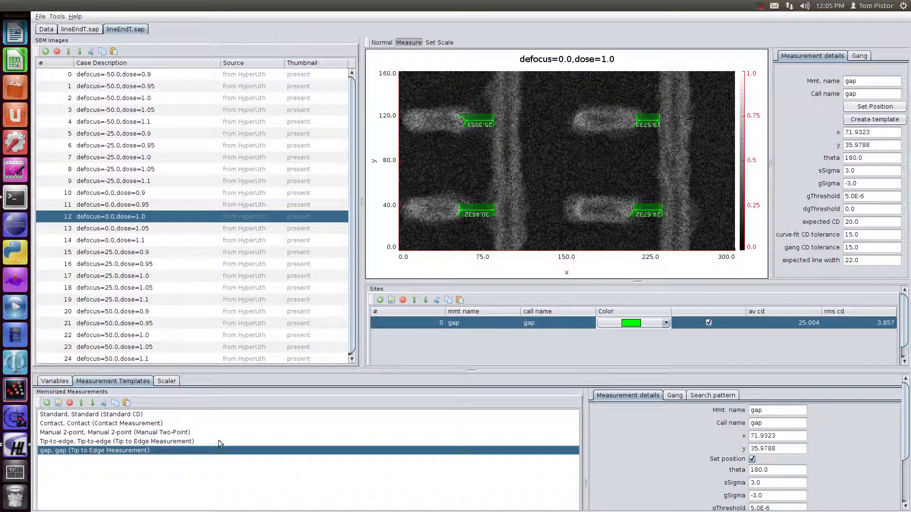
left_click(752, 459)
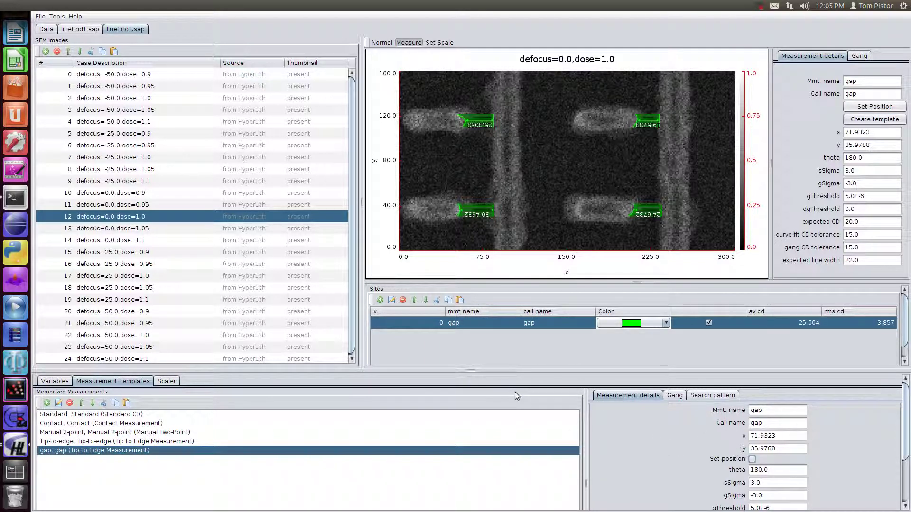
Step: Add the gap measurement to all SEM images in the list, replacing any existing measurements with the same name
left_click(134, 138)
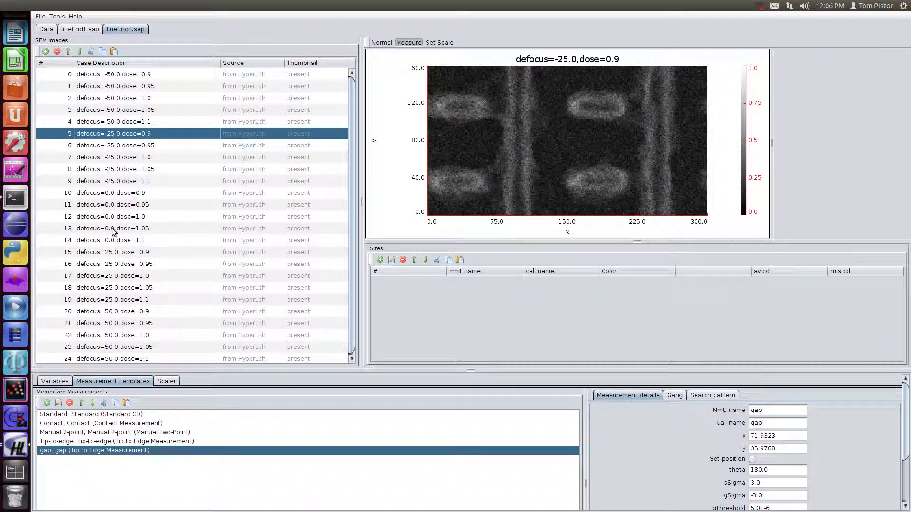
left_click(67, 460)
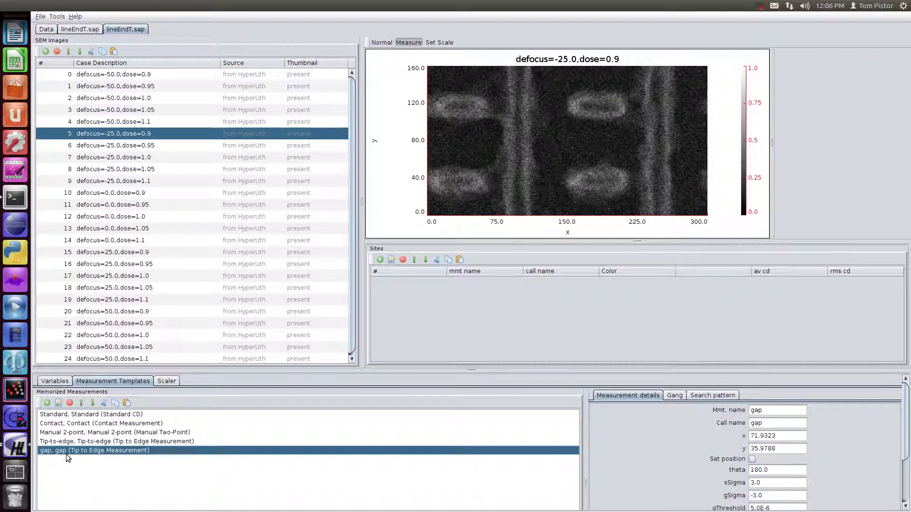
key("ctrl+a")
left_click(153, 253)
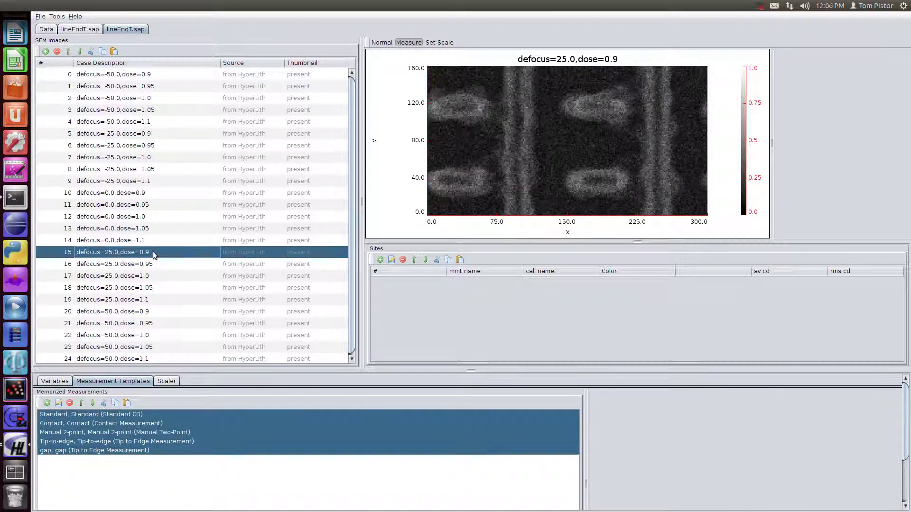
key("ctrl+a")
left_click(101, 450)
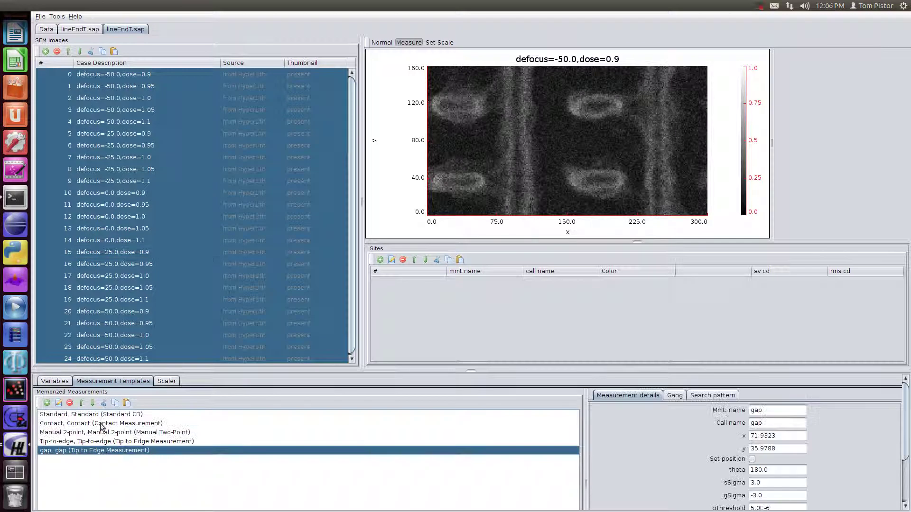
right_click(115, 288)
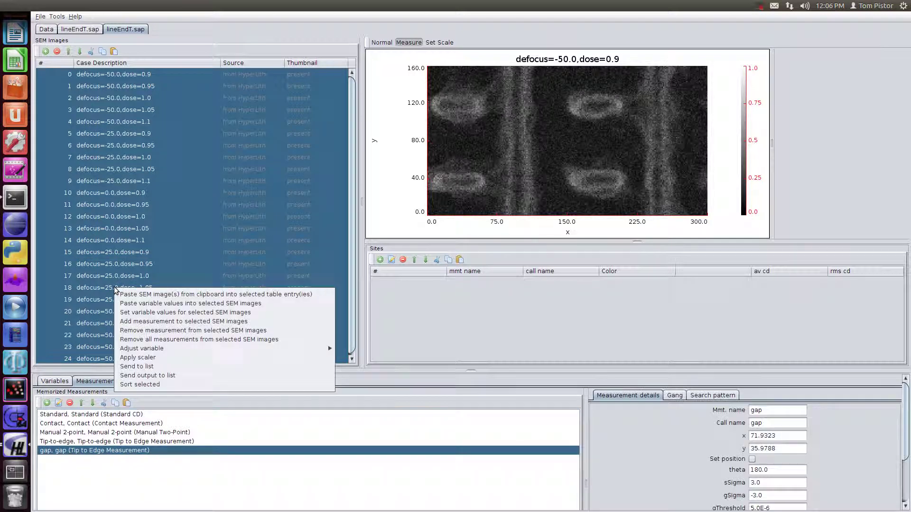
left_click(154, 322)
type("gap")
key("Return")
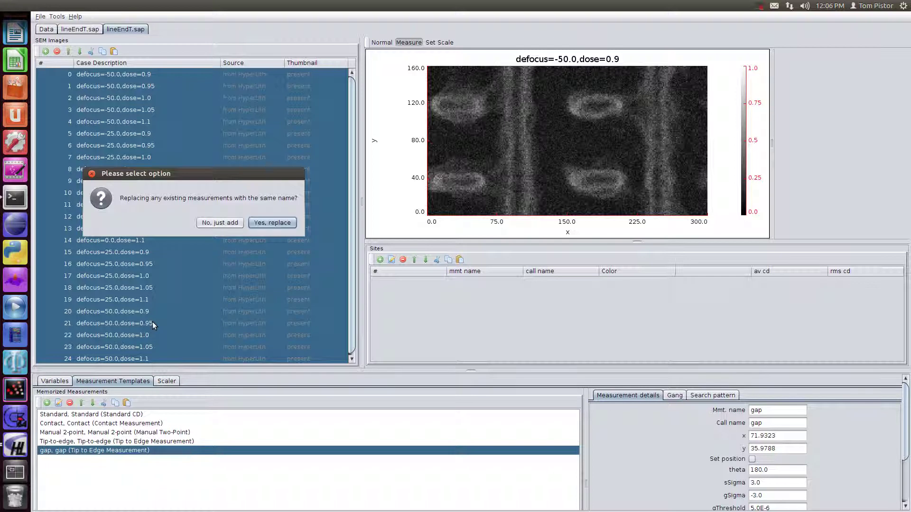
left_click(275, 222)
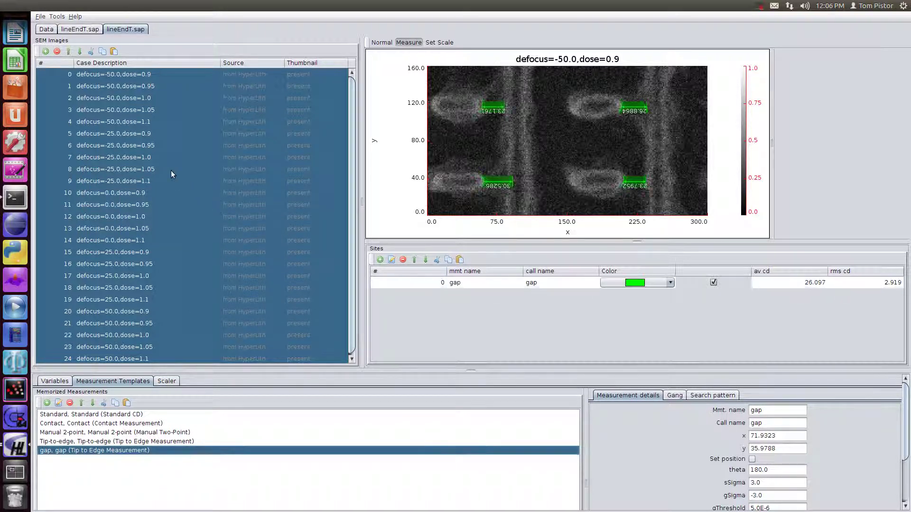
Step: Examine the gap measurements on SEM images at various defocus and dose settings
left_click(172, 134)
left_click(173, 145)
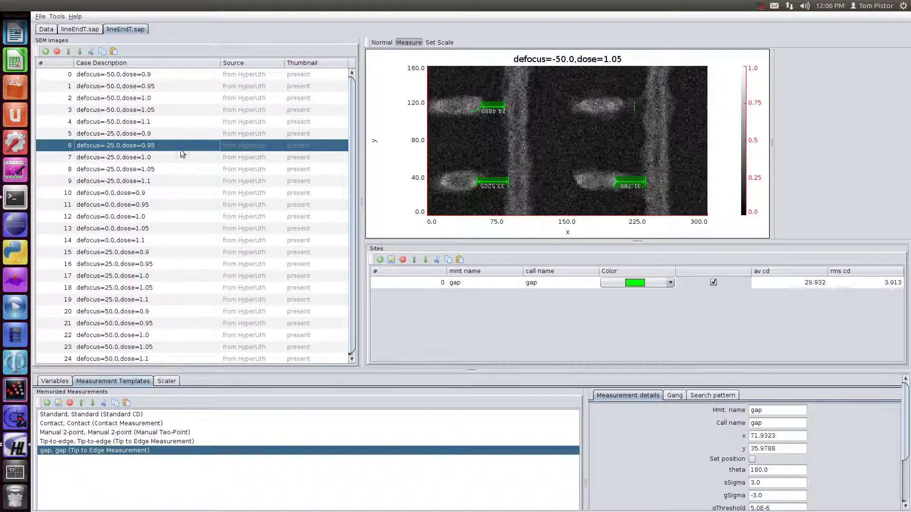
left_click(183, 192)
left_click(181, 216)
left_click(175, 251)
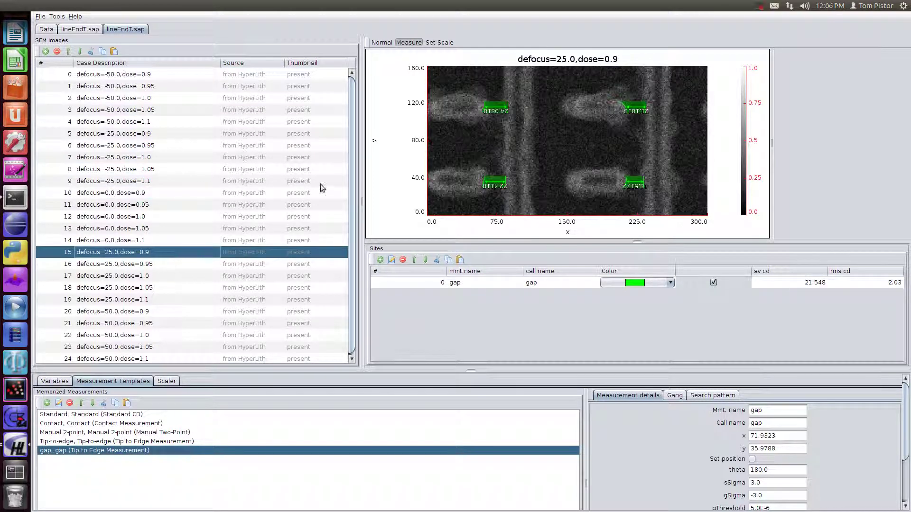
scroll(348, 174, "down", 1)
left_click(240, 286)
left_click(170, 346)
left_click(175, 275)
left_click(163, 252)
left_click(156, 158)
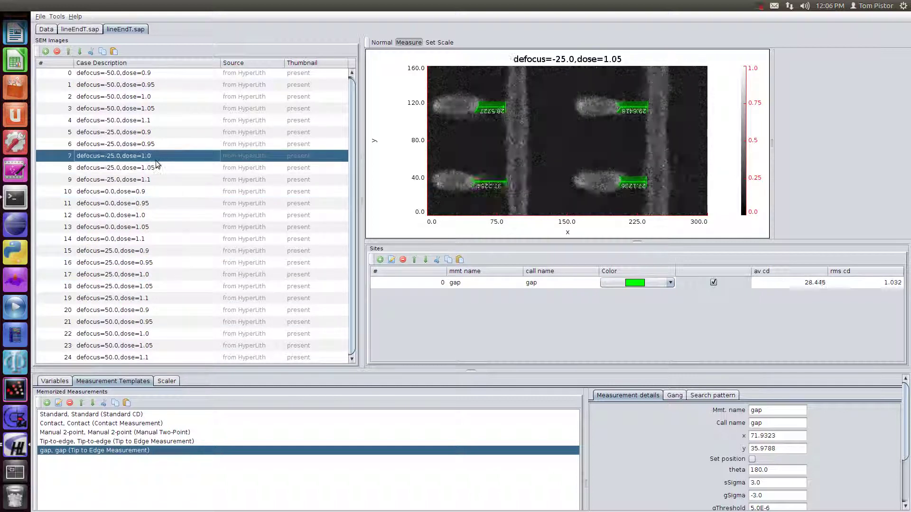
Step: Send the gap measurement's average CD output (1) to the DataSeries list, with defocus as the axis variable
left_click(72, 29)
left_click(133, 29)
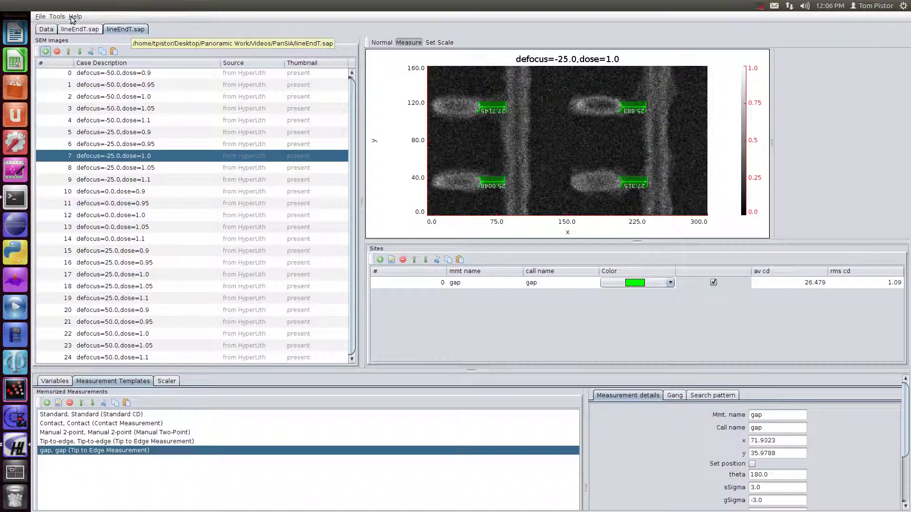
left_click(57, 16)
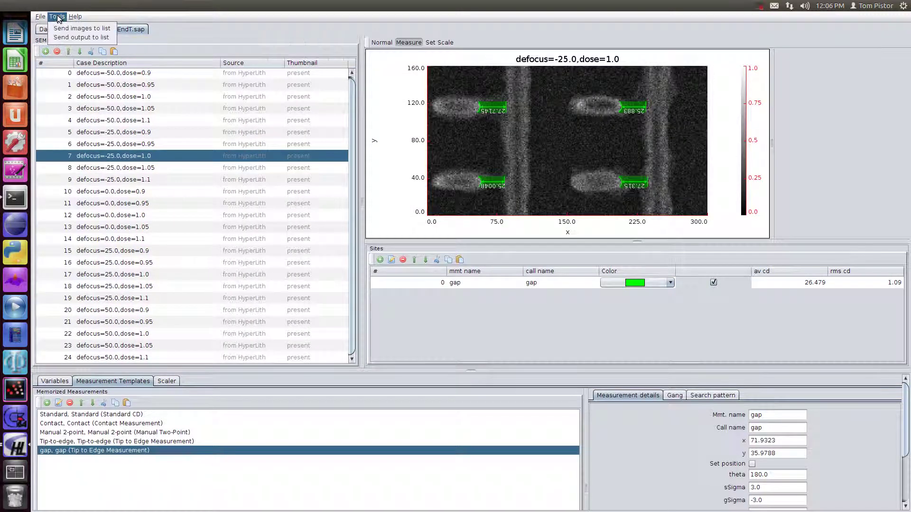
left_click(77, 38)
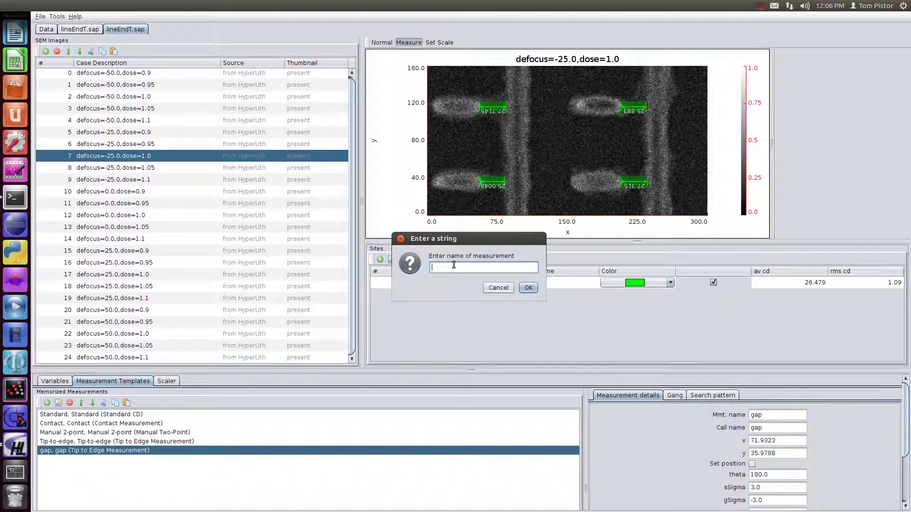
type("gap")
key("Return")
type("1")
key("Return")
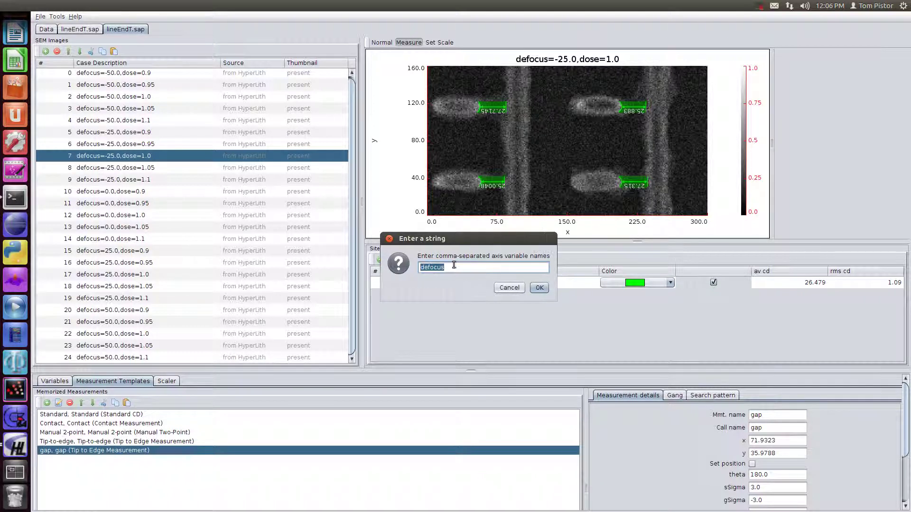
left_click(539, 288)
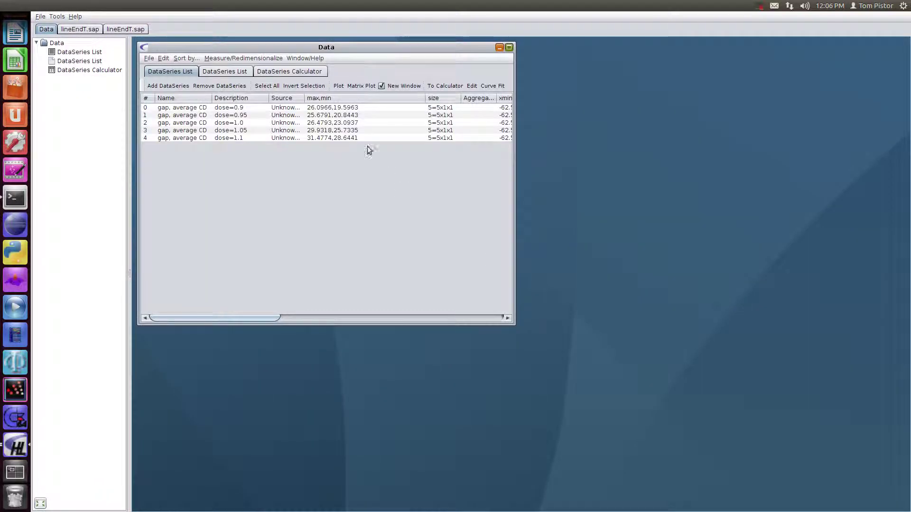
Step: Plot the five gap average CD series together against defocus, examine the enlarged plot and close it
left_click_drag(346, 111, 348, 138)
left_click(338, 86)
left_click(424, 42)
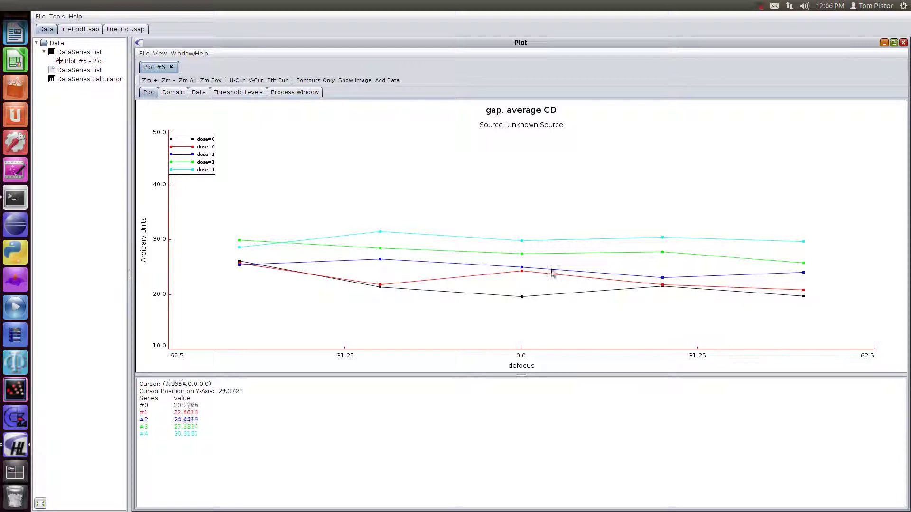
left_click(903, 42)
Step: Redimensionalize the five selected gap series into one combined series by adding dose as an axis variable alongside defocus
left_click(242, 57)
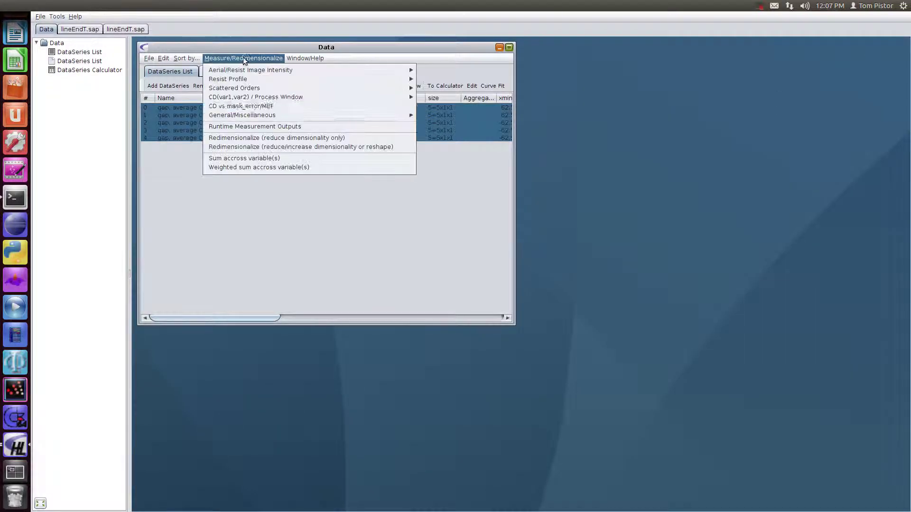
left_click(268, 147)
left_click(467, 237)
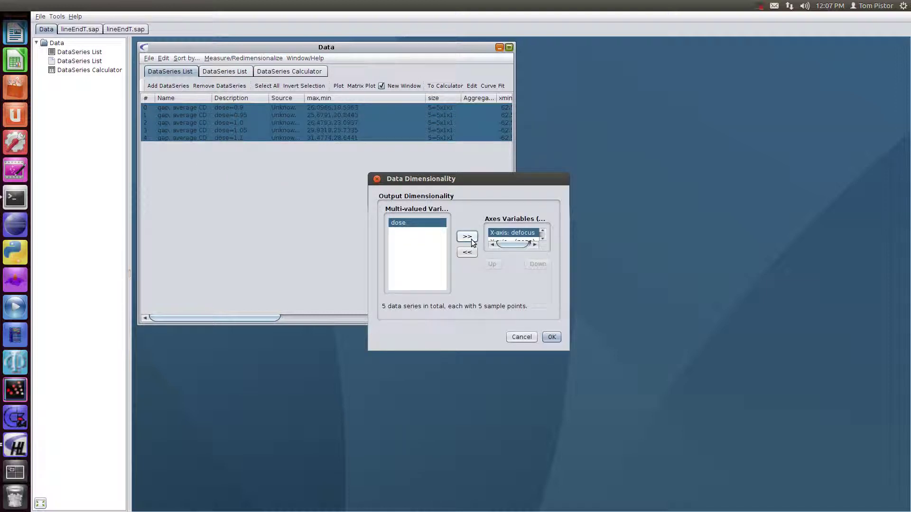
left_click(467, 236)
left_click(553, 338)
left_click(344, 147)
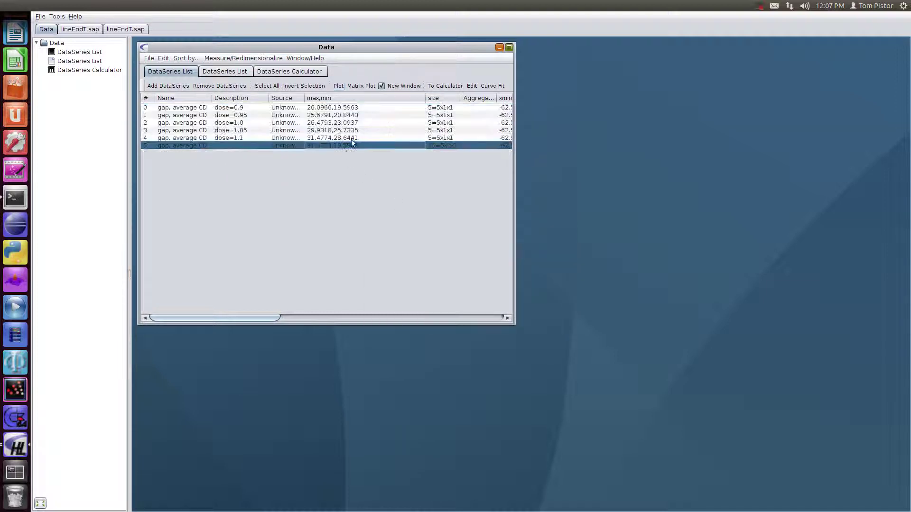
Step: Curve-fit the combined defocus-dose gap series with the x^1y^1 term excluded, and return to the SEM images in lineEndT.sap
left_click(488, 85)
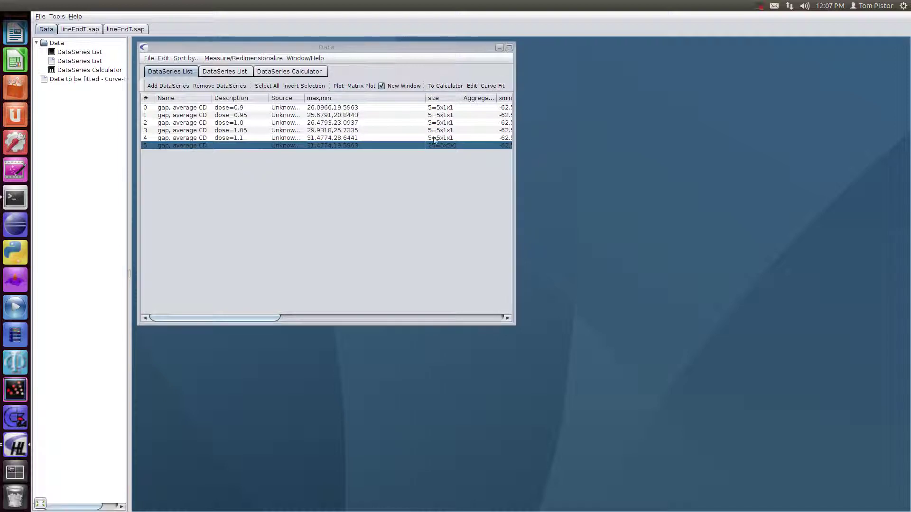
double_click(81, 78)
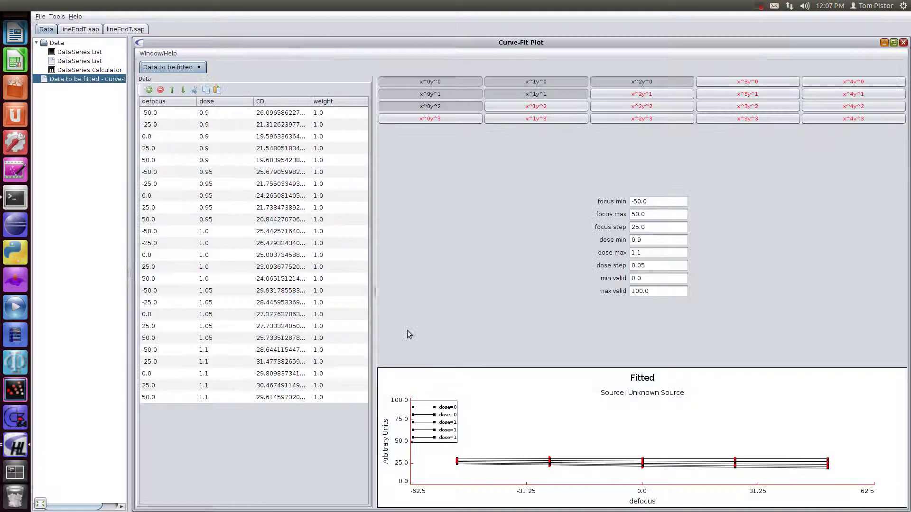
left_click(537, 94)
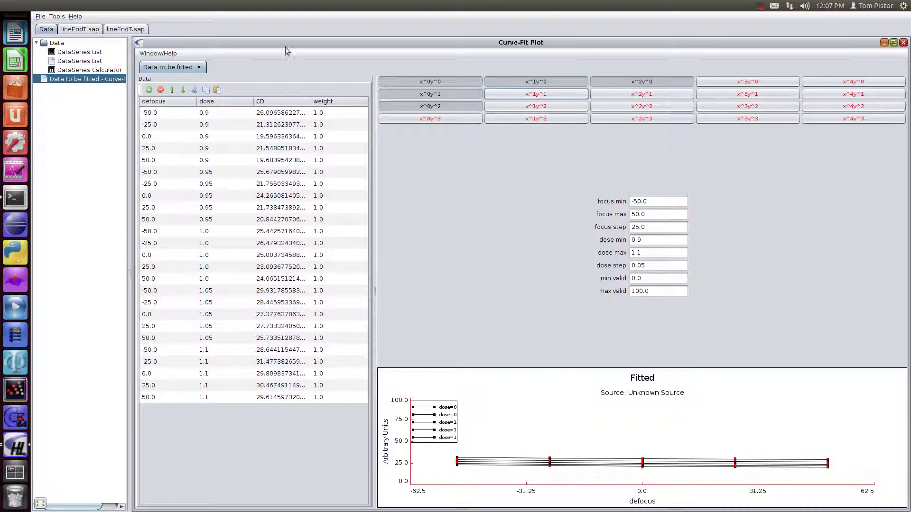
left_click(885, 43)
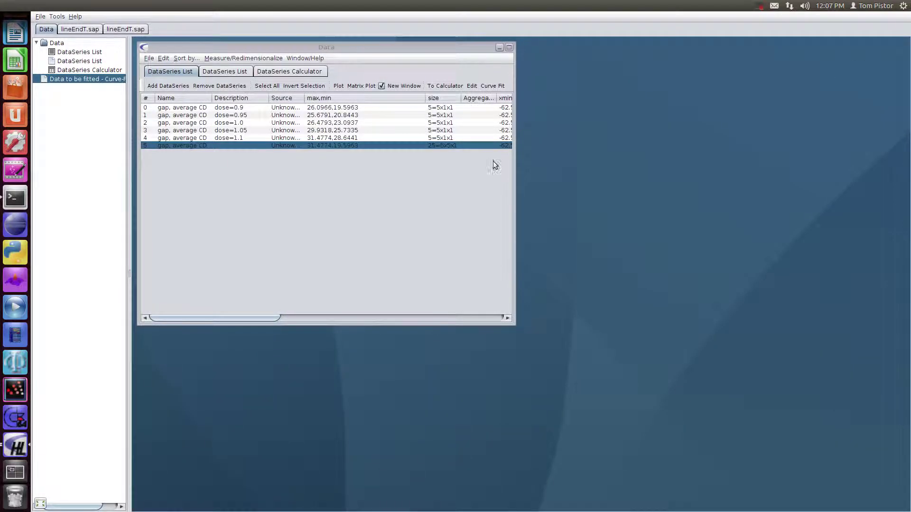
left_click(133, 30)
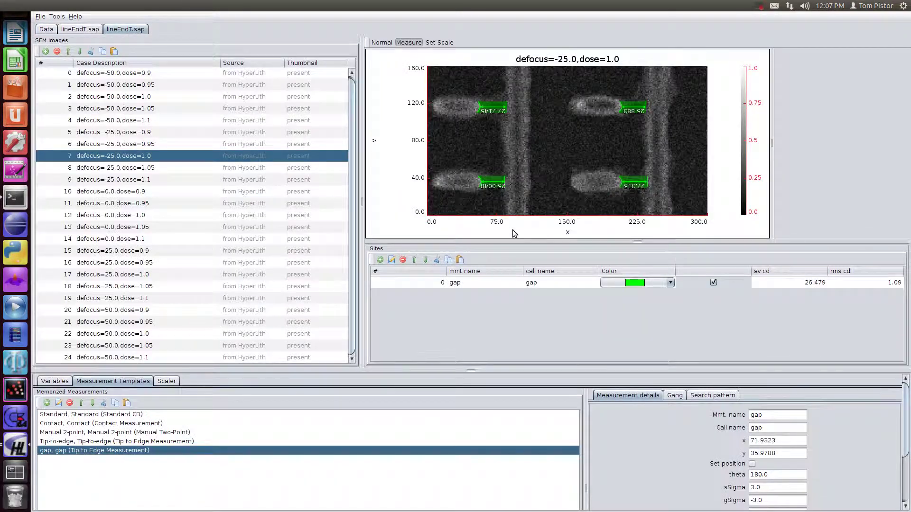